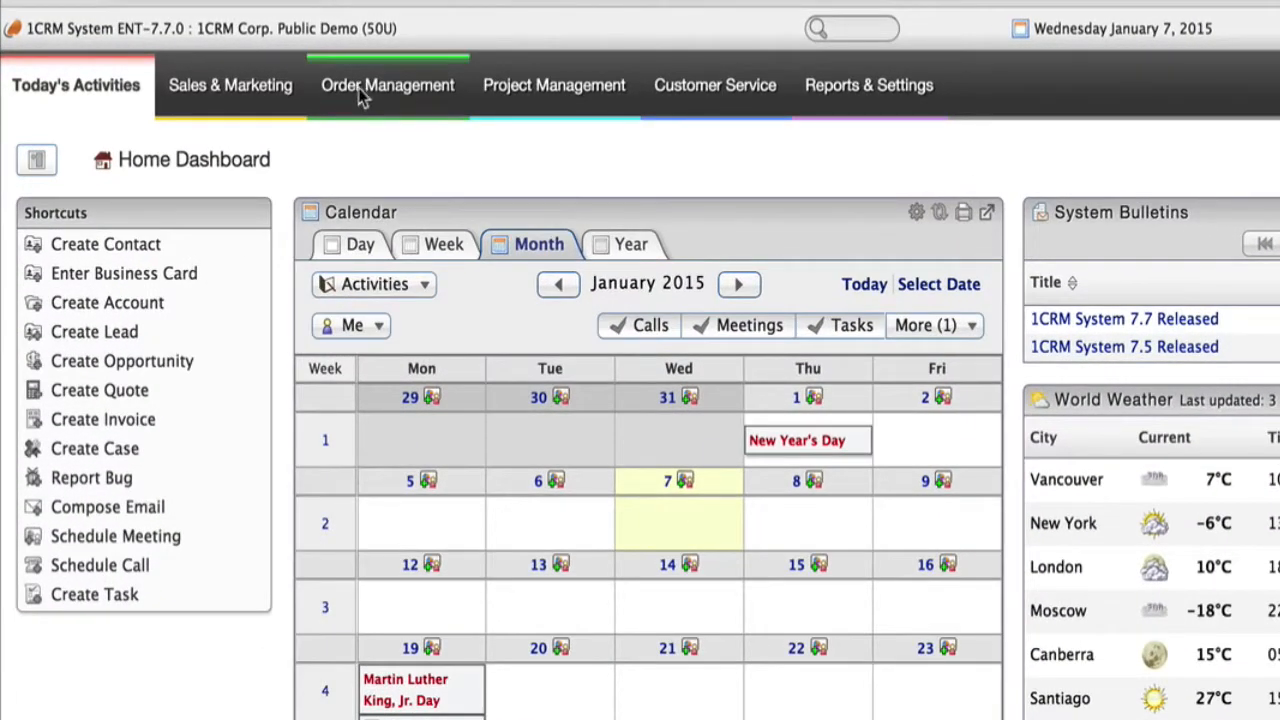
Create a new quote with the subject "Test".
mouse_move(400, 92)
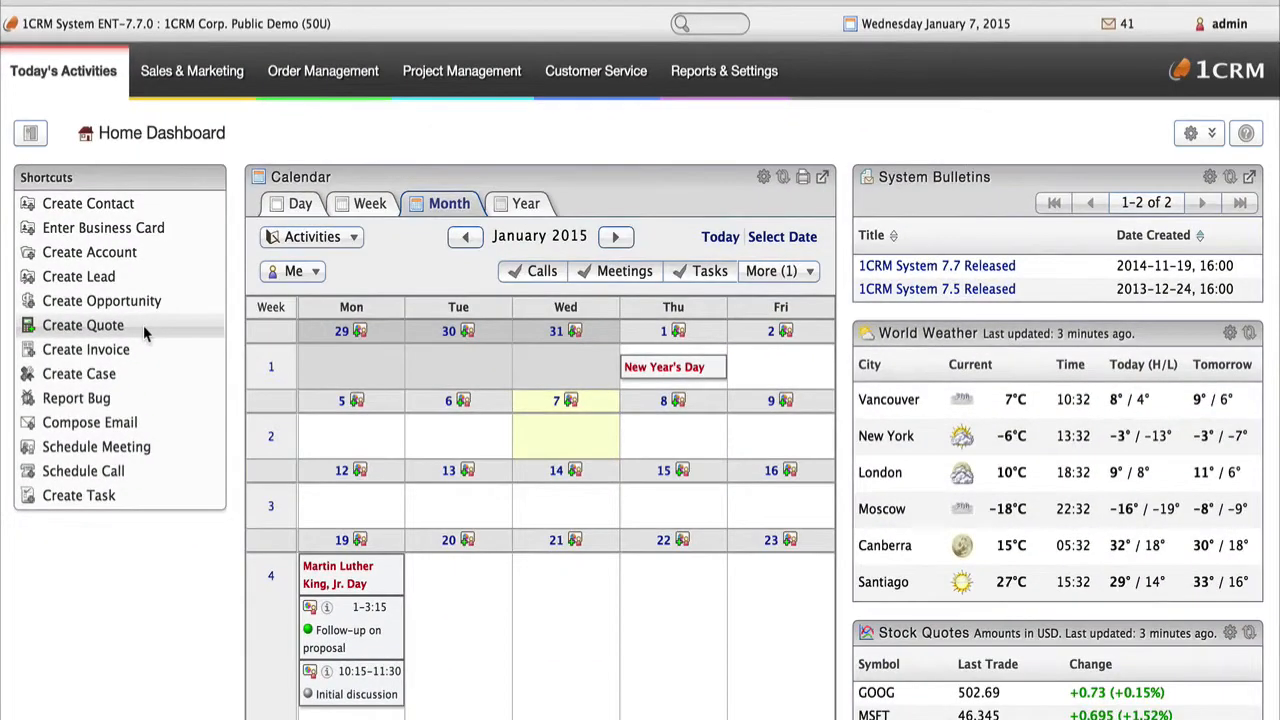
click(143, 325)
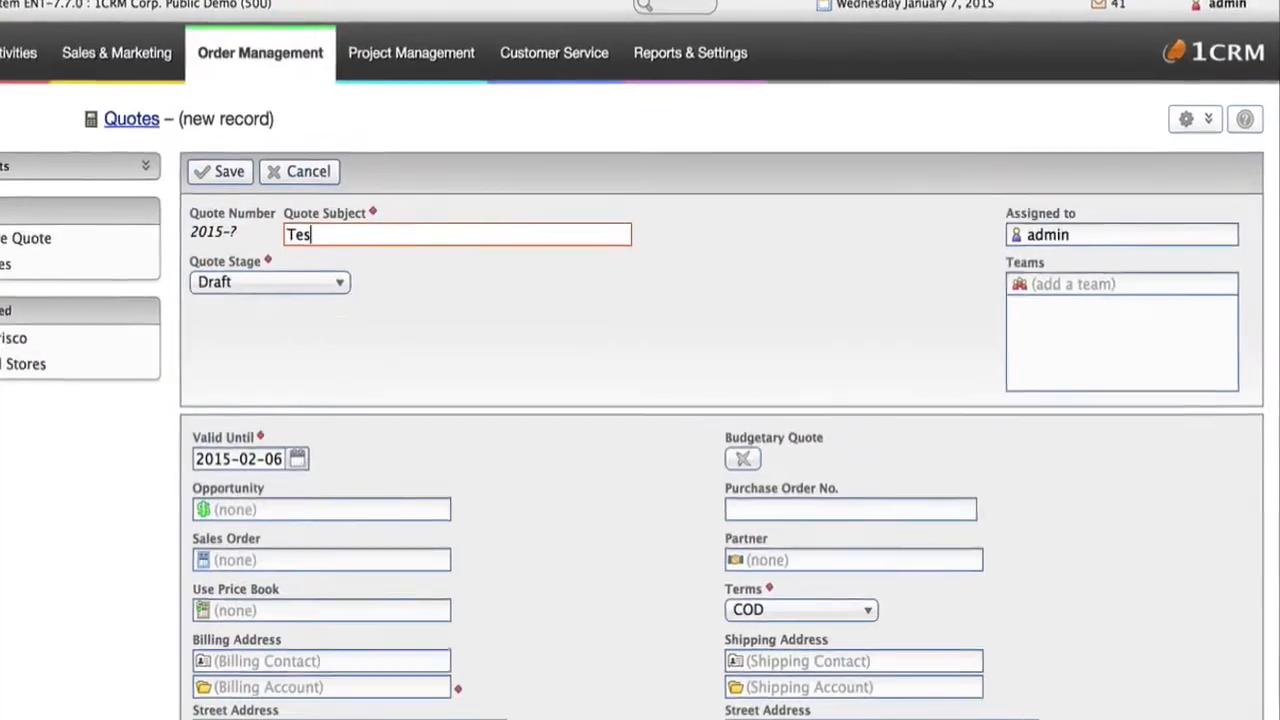
text(t)
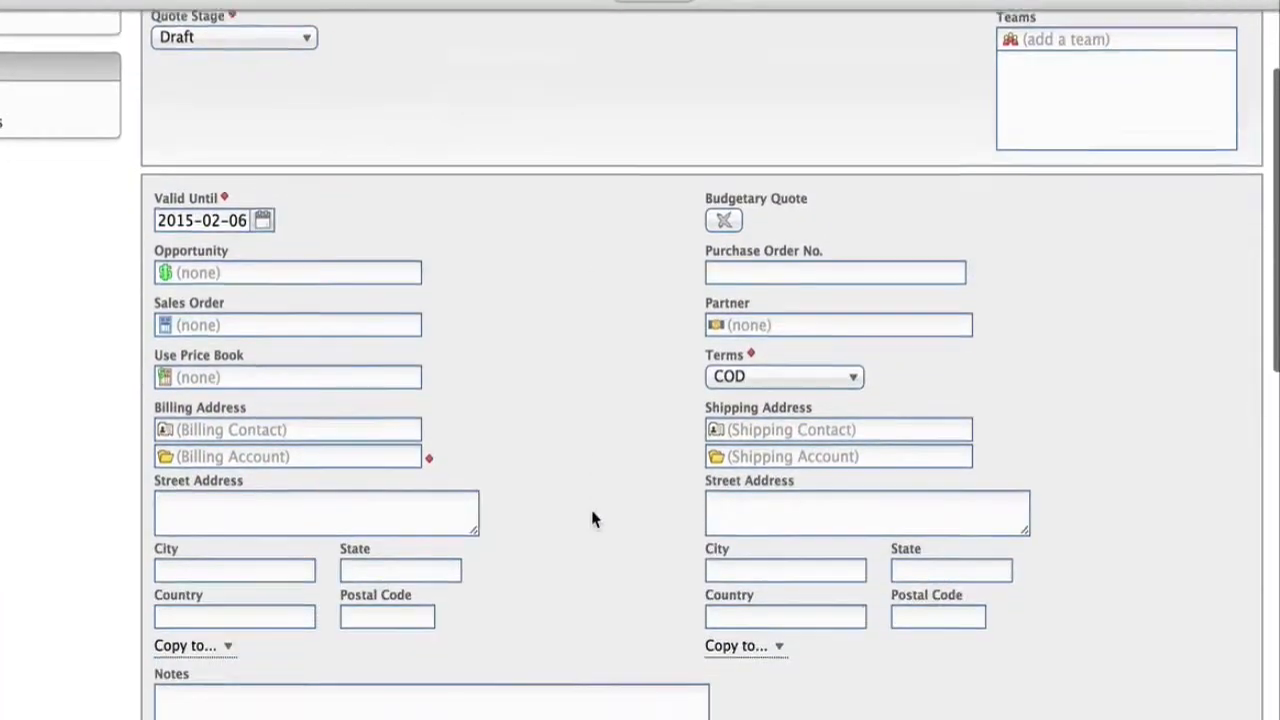
Set the quote's billing account to 2 Tall Stores.
scroll(592, 518, down, 1)
click(283, 418)
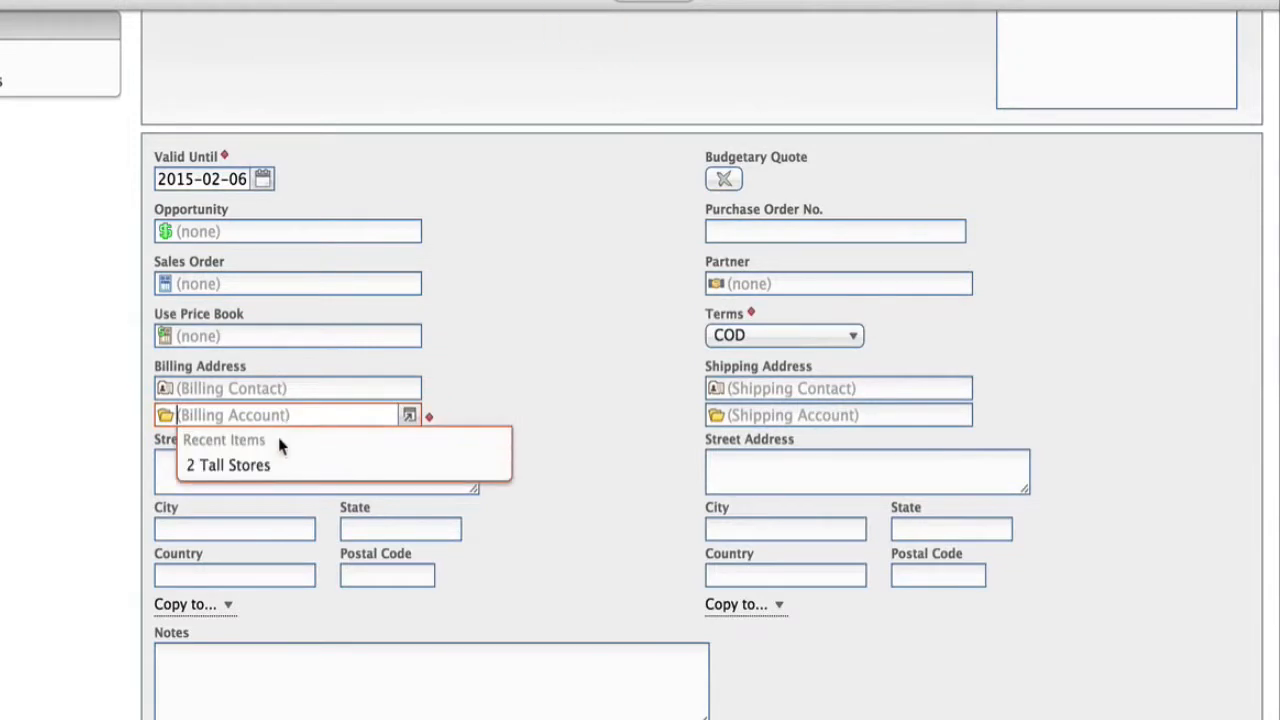
click(228, 465)
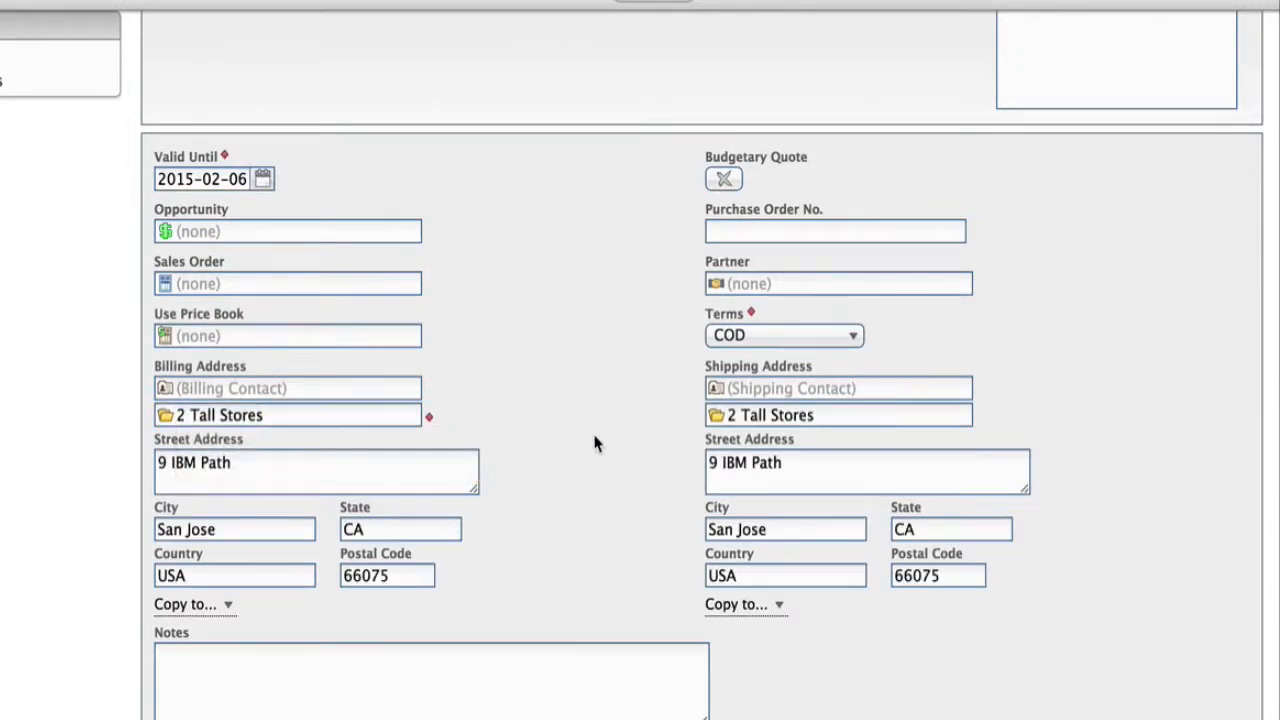
Look over the quote form and assign the recently used contact as the billing contact.
scroll(594, 444, down, 5)
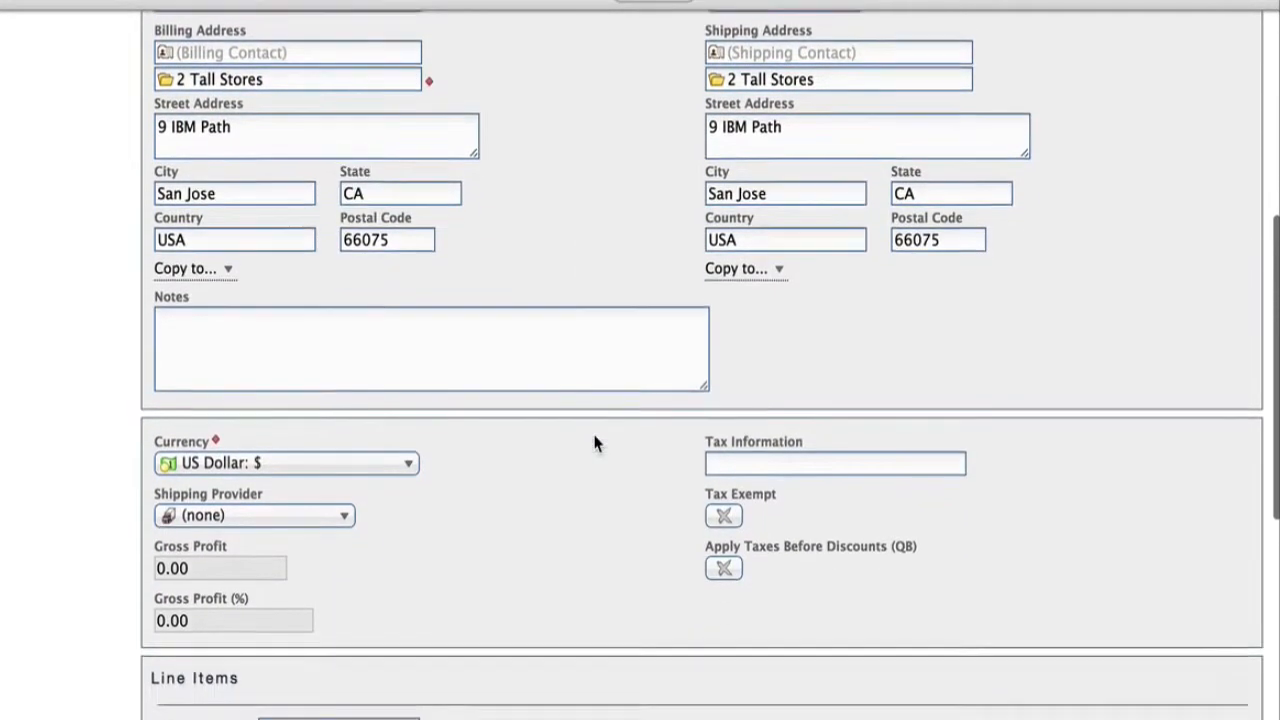
scroll(594, 444, down, 3)
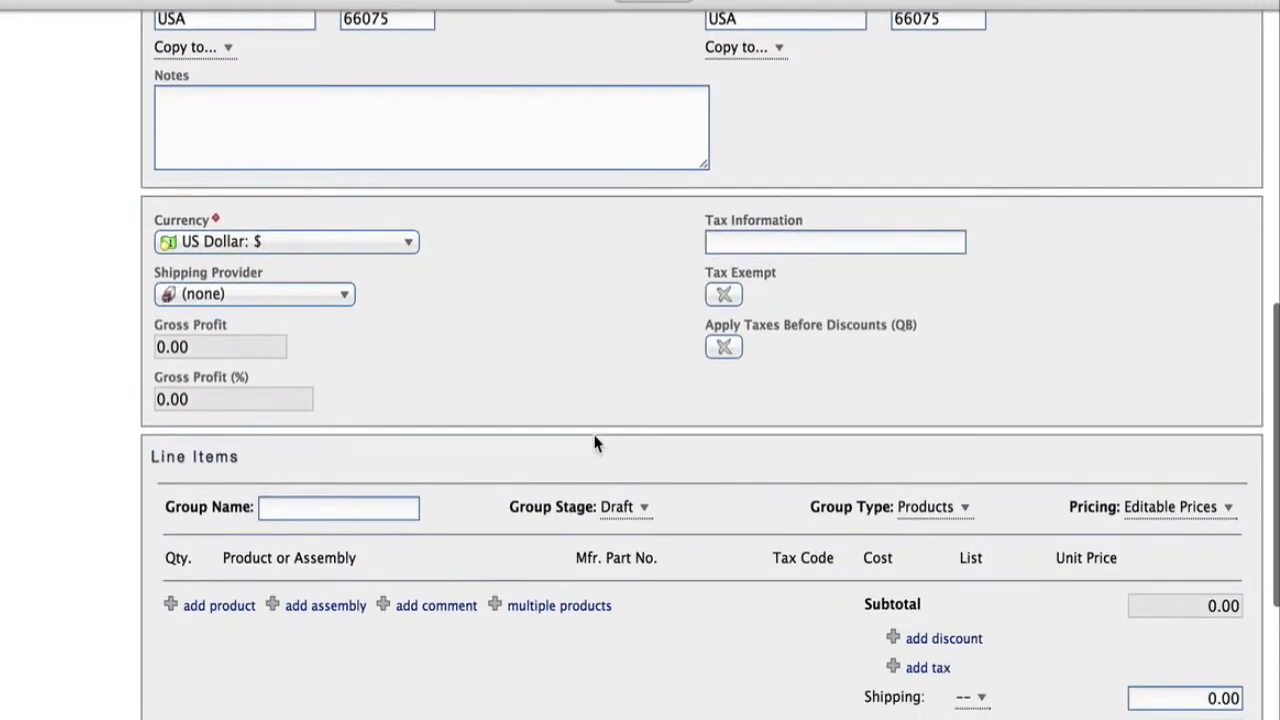
scroll(594, 444, down, 3)
scroll(594, 444, up, 10)
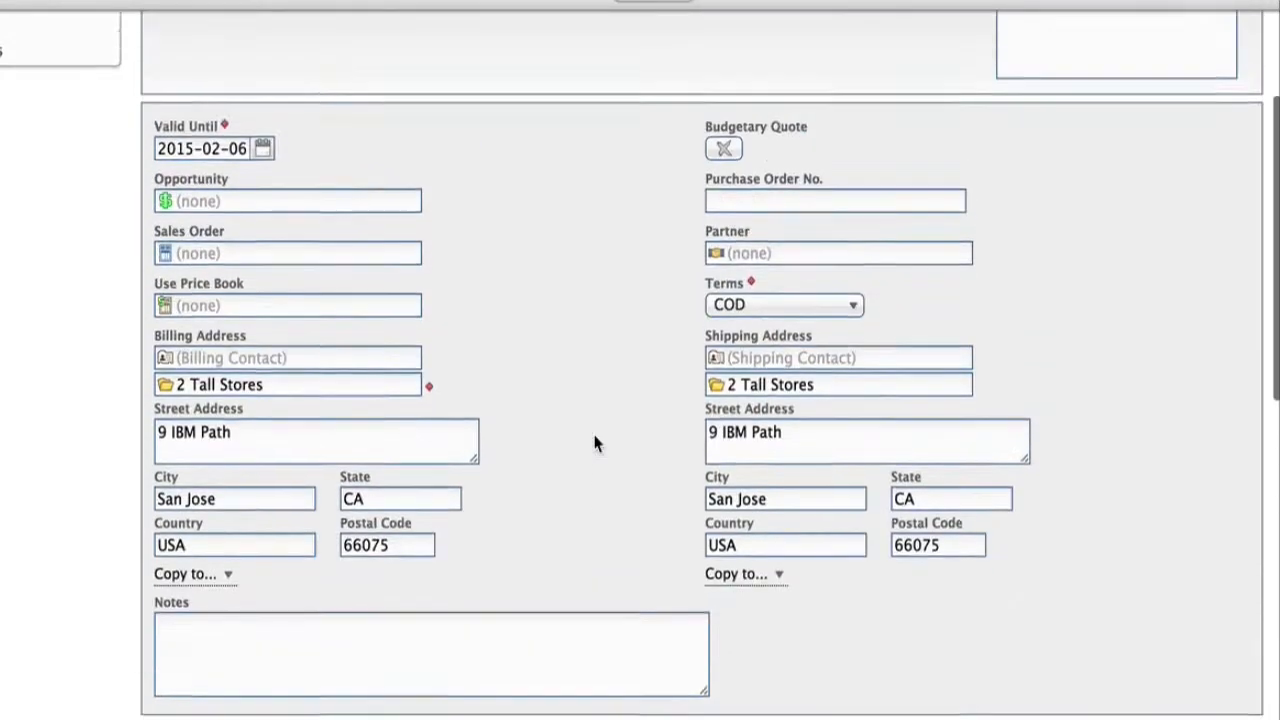
scroll(594, 444, up, 2)
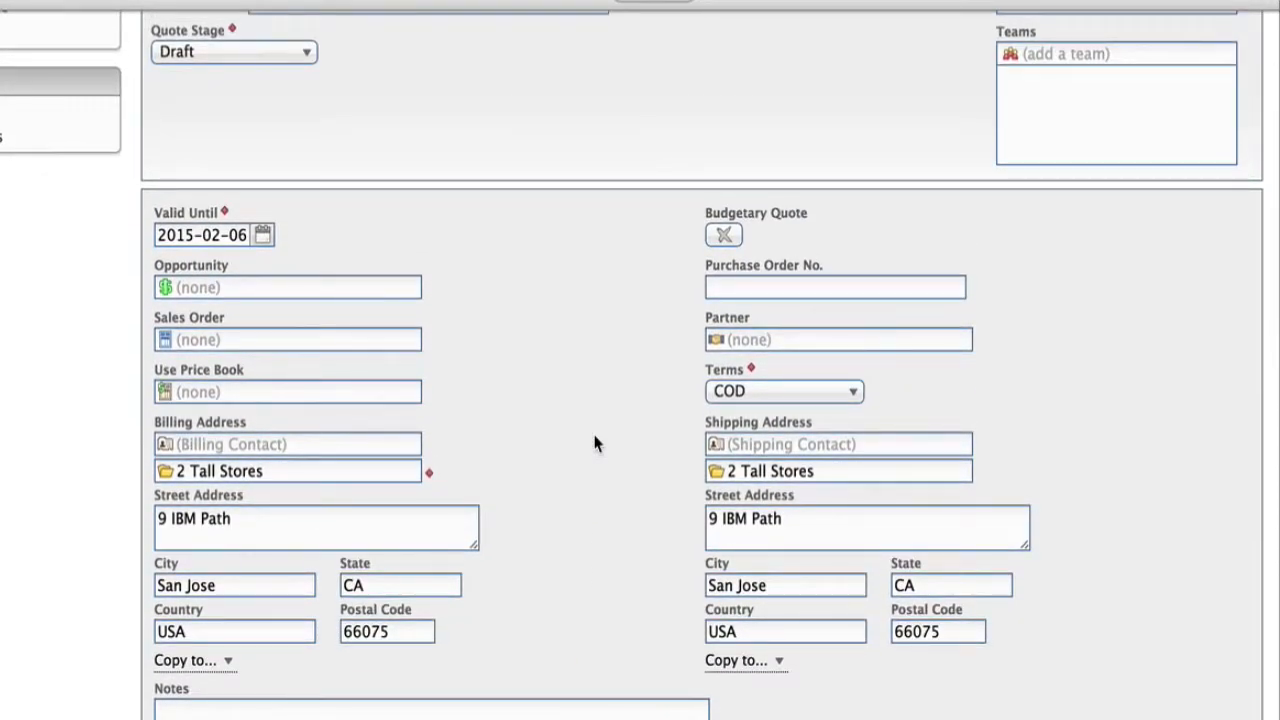
click(352, 448)
click(333, 494)
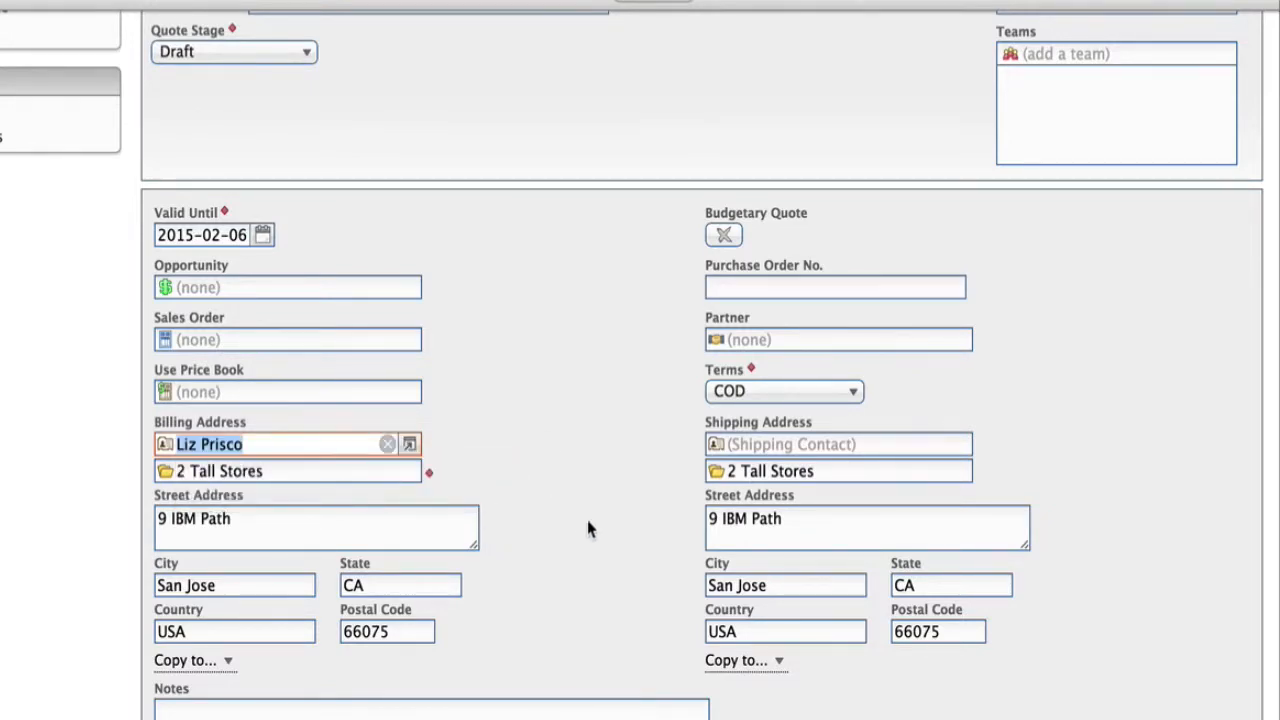
Check the line item group's shipping tax options and name the group Products.
scroll(588, 521, down, 10)
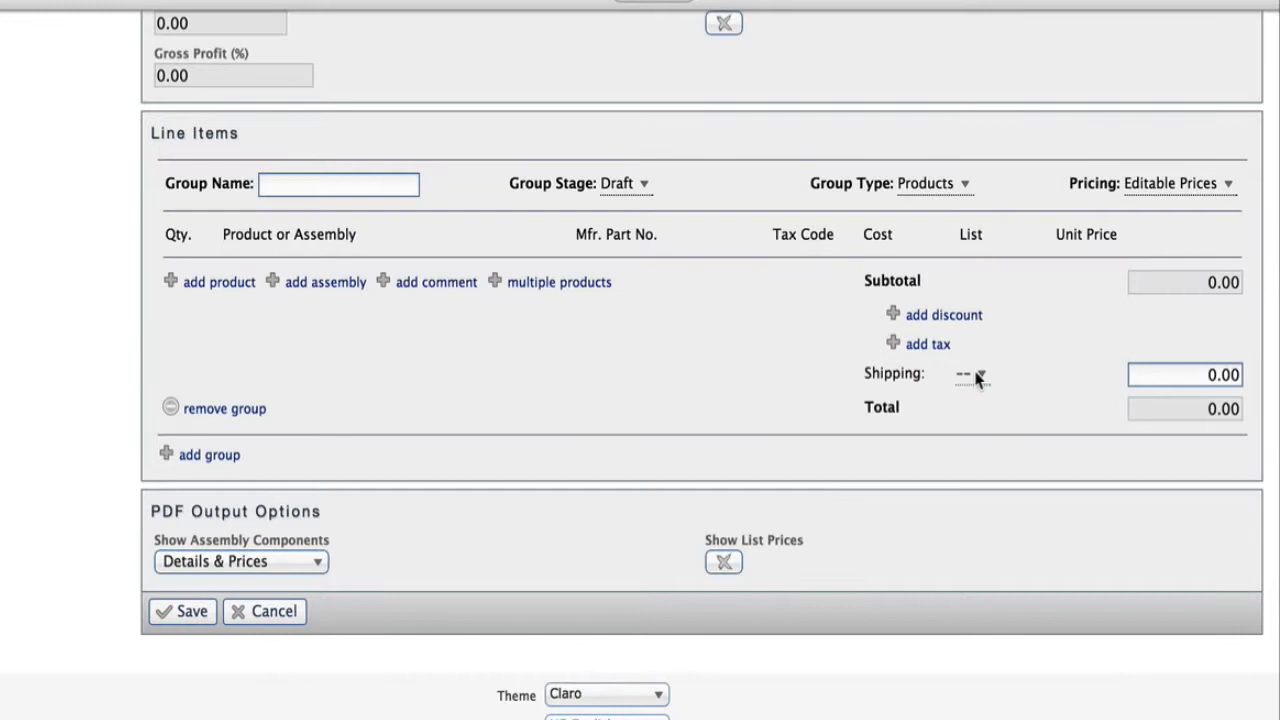
click(978, 376)
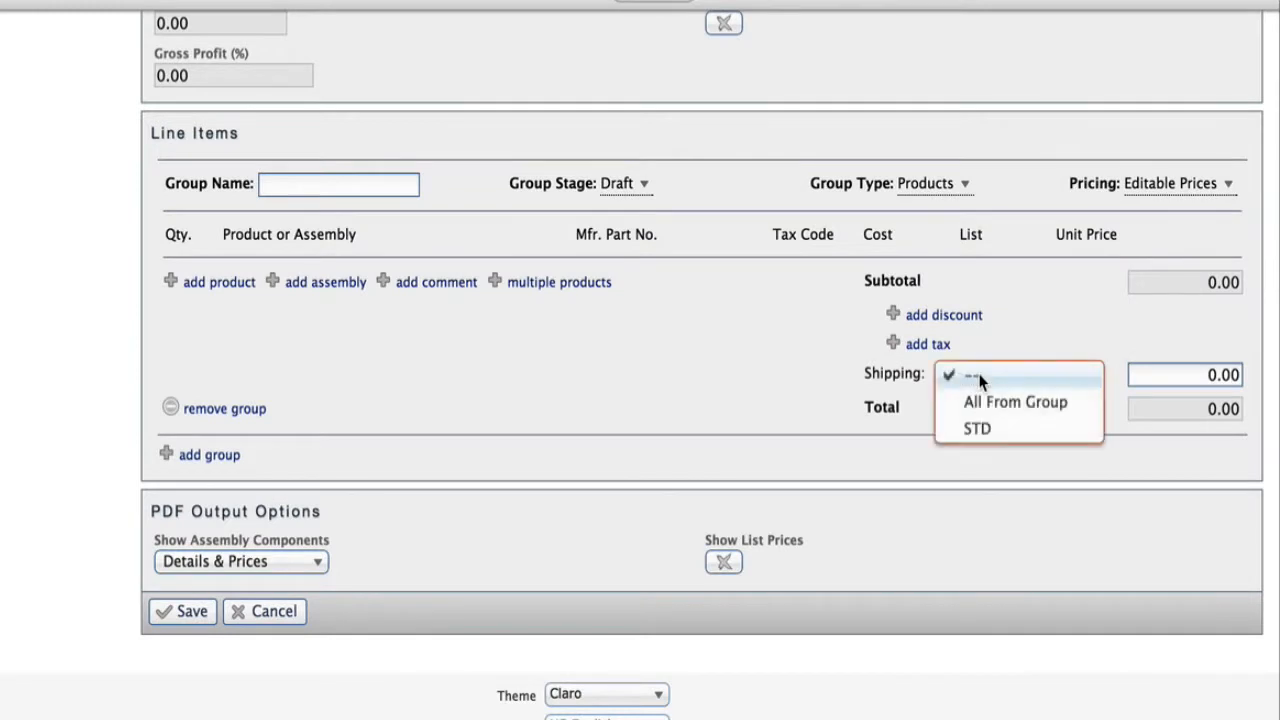
click(1030, 310)
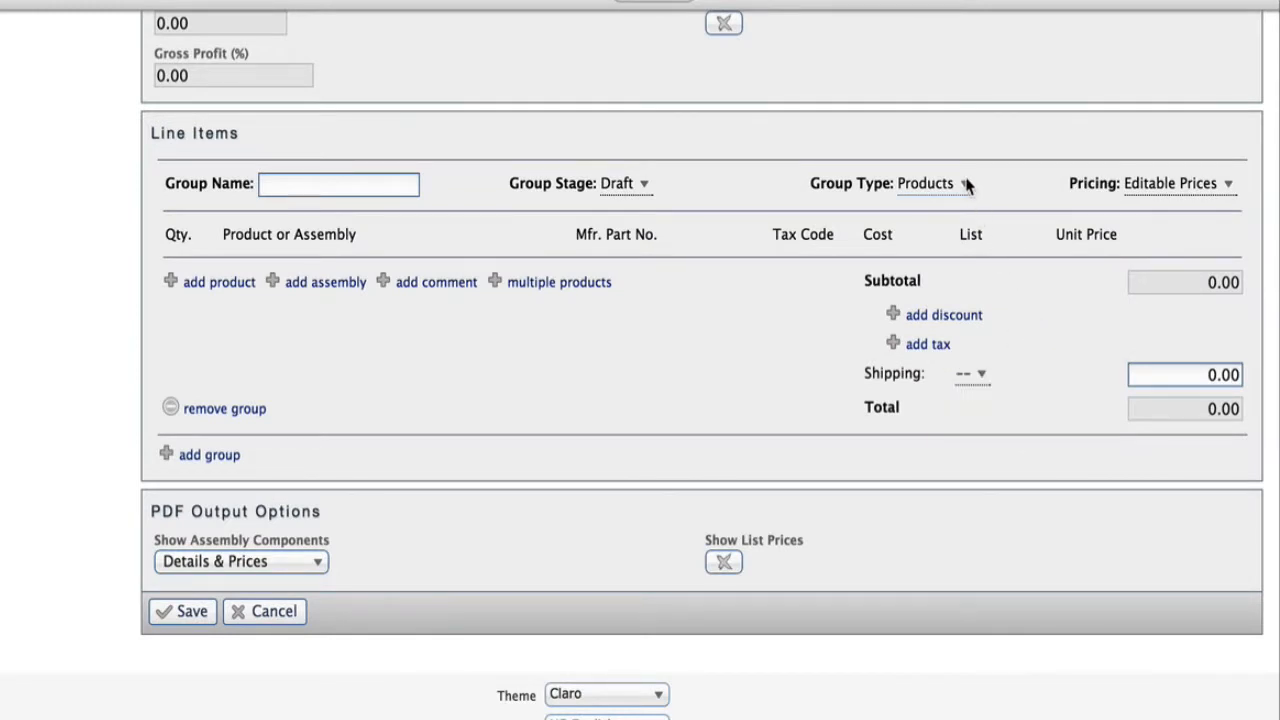
click(372, 190)
text(Products)
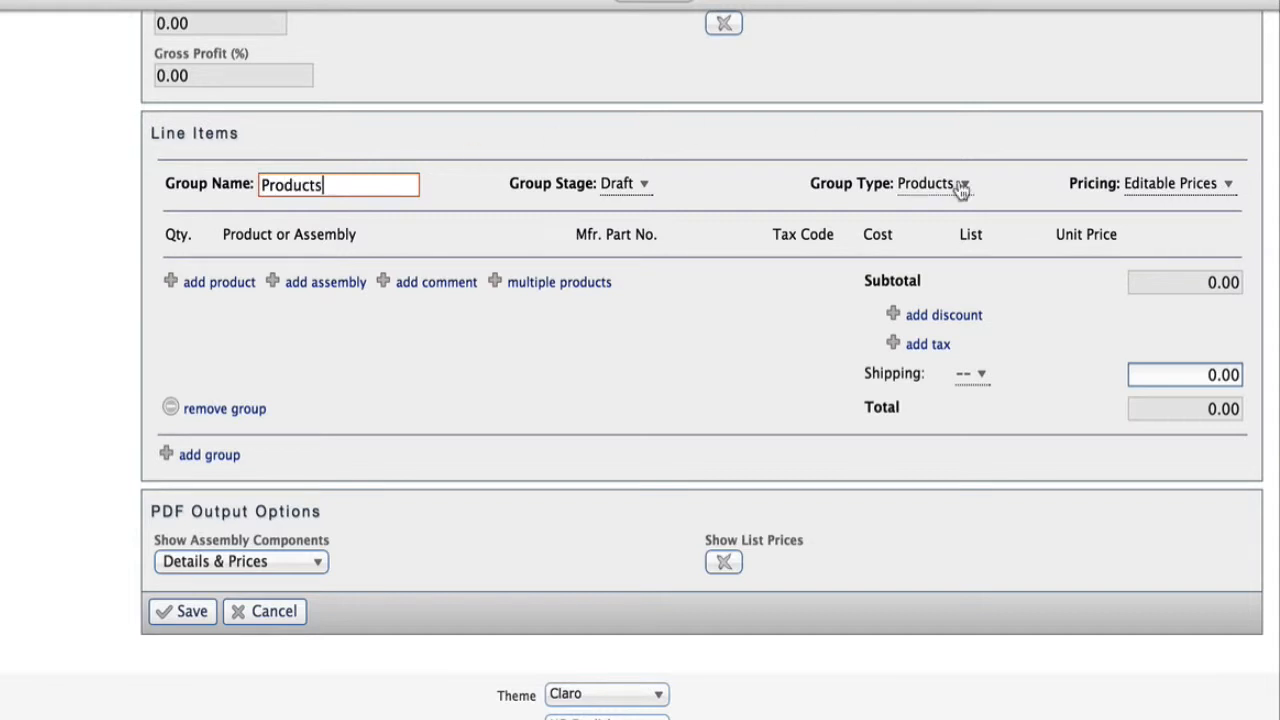
Try the Support and Services types on the line item group and review its pricing method options.
click(966, 195)
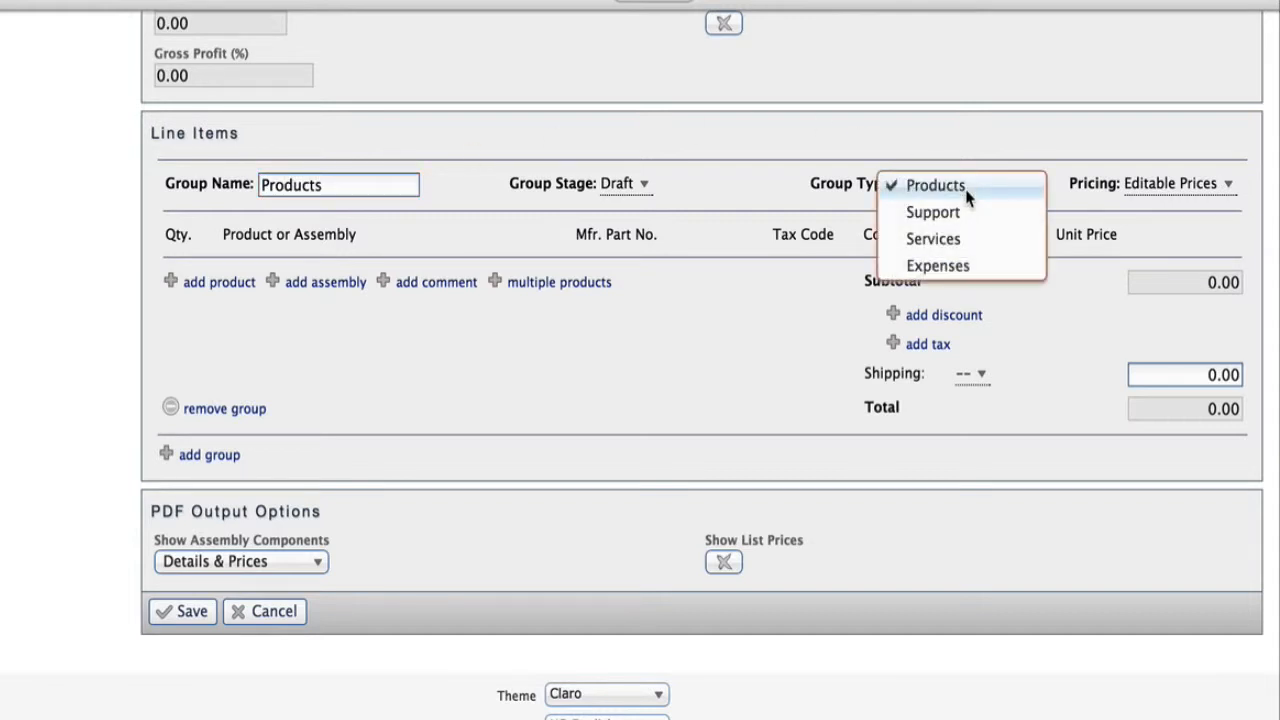
click(799, 153)
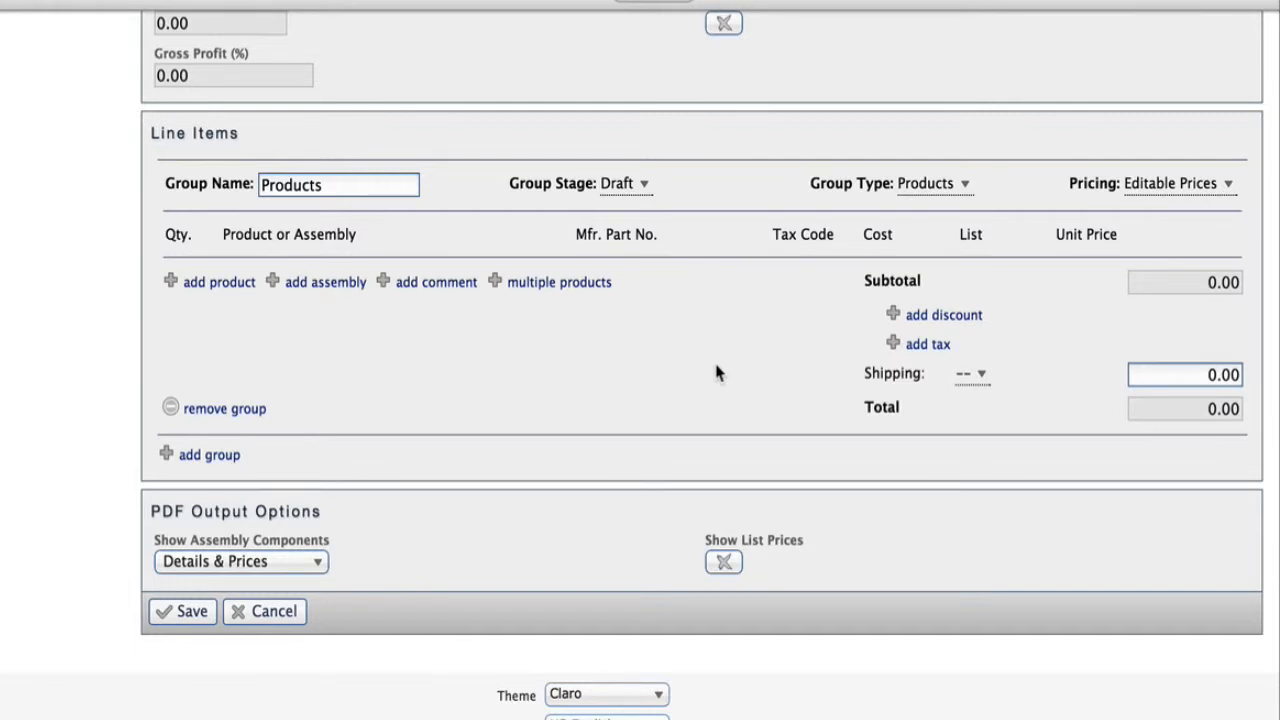
click(958, 188)
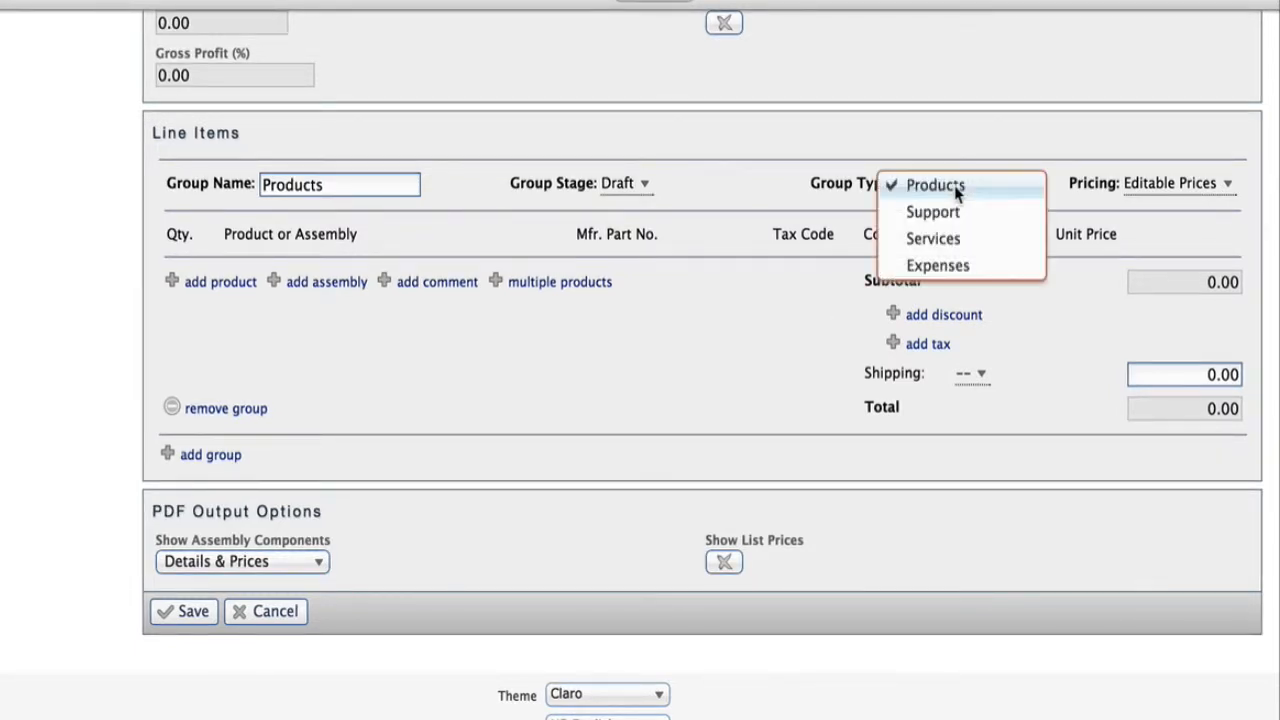
click(957, 211)
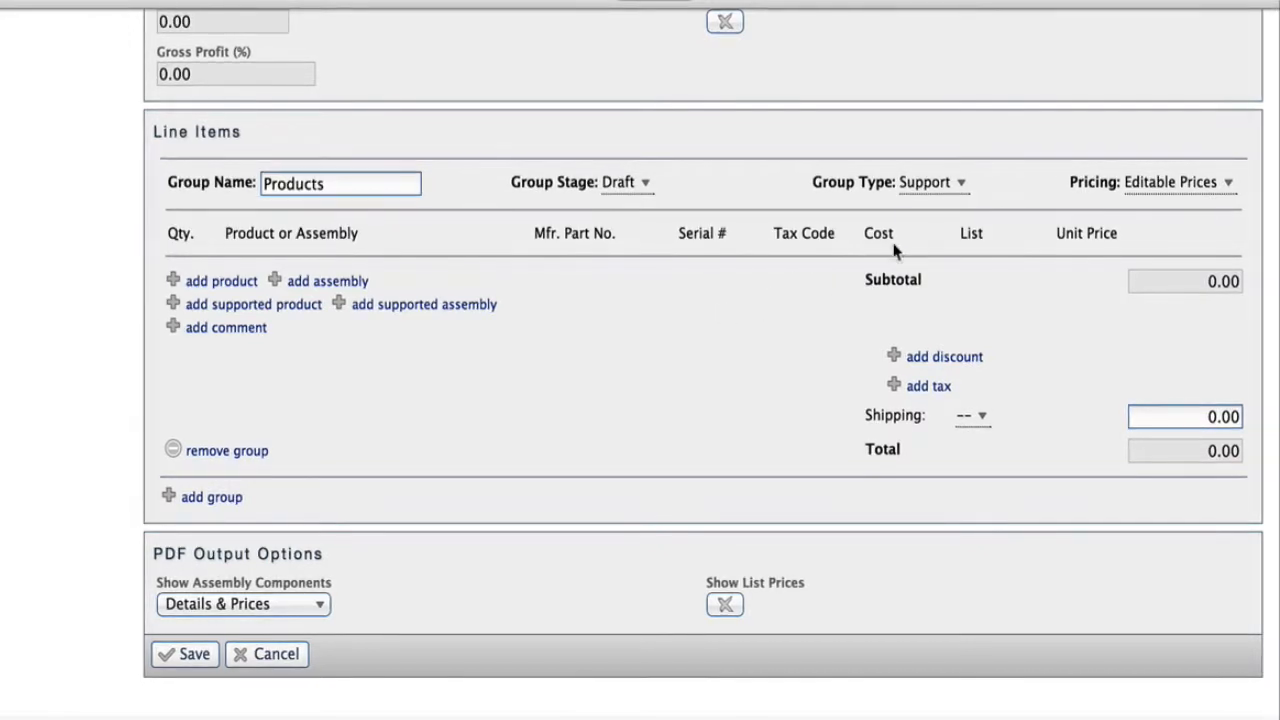
click(940, 190)
click(940, 210)
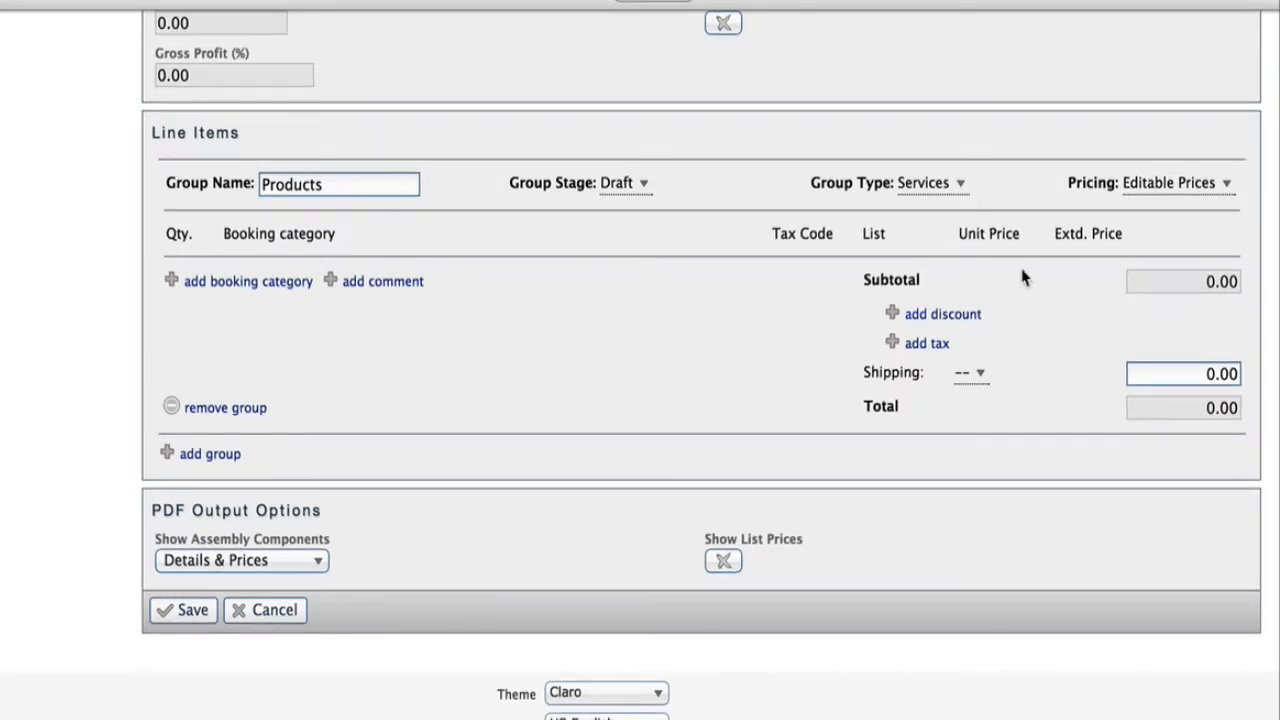
click(1226, 188)
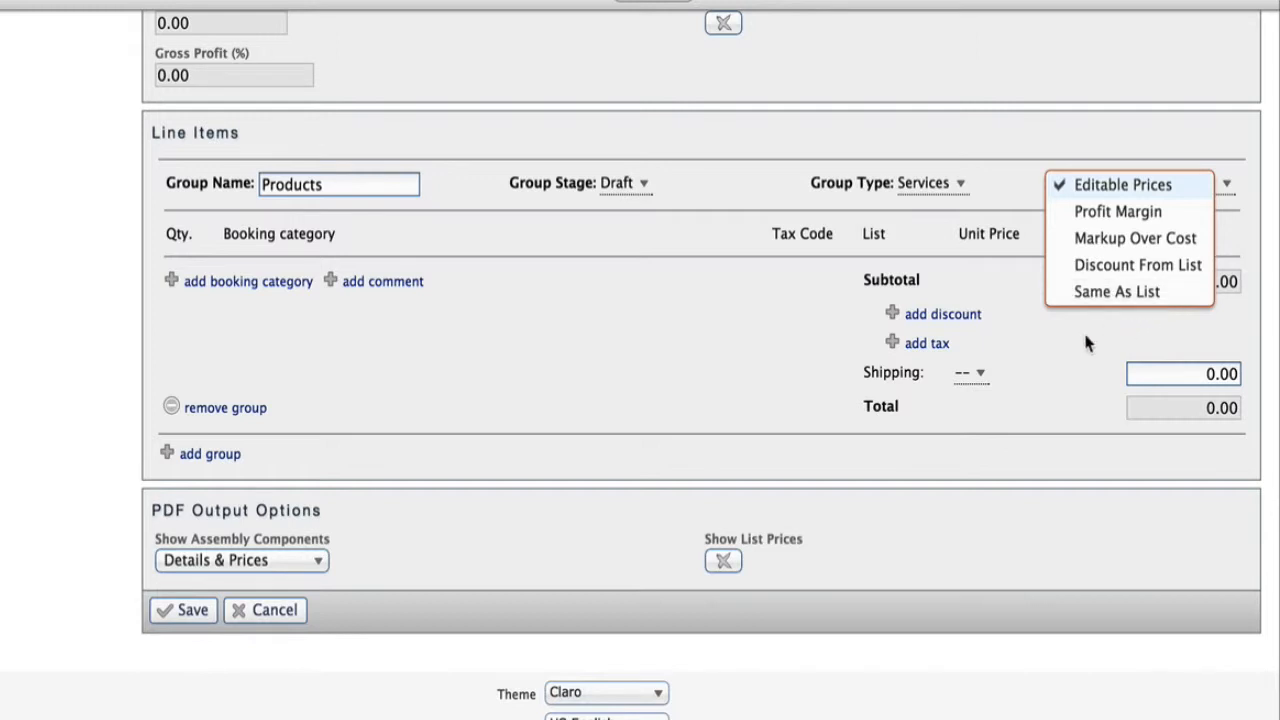
click(1064, 357)
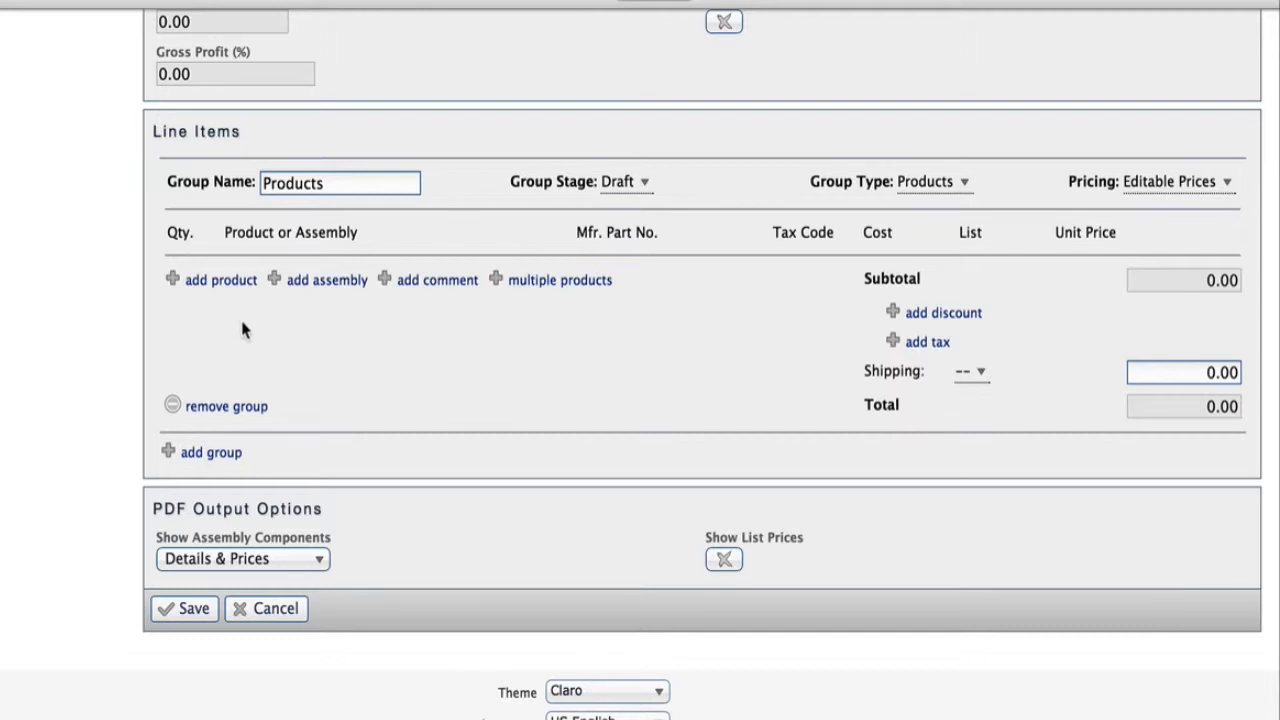
Add a product line for 1CRM Application Server (Mid-Size) to the Products group.
click(212, 285)
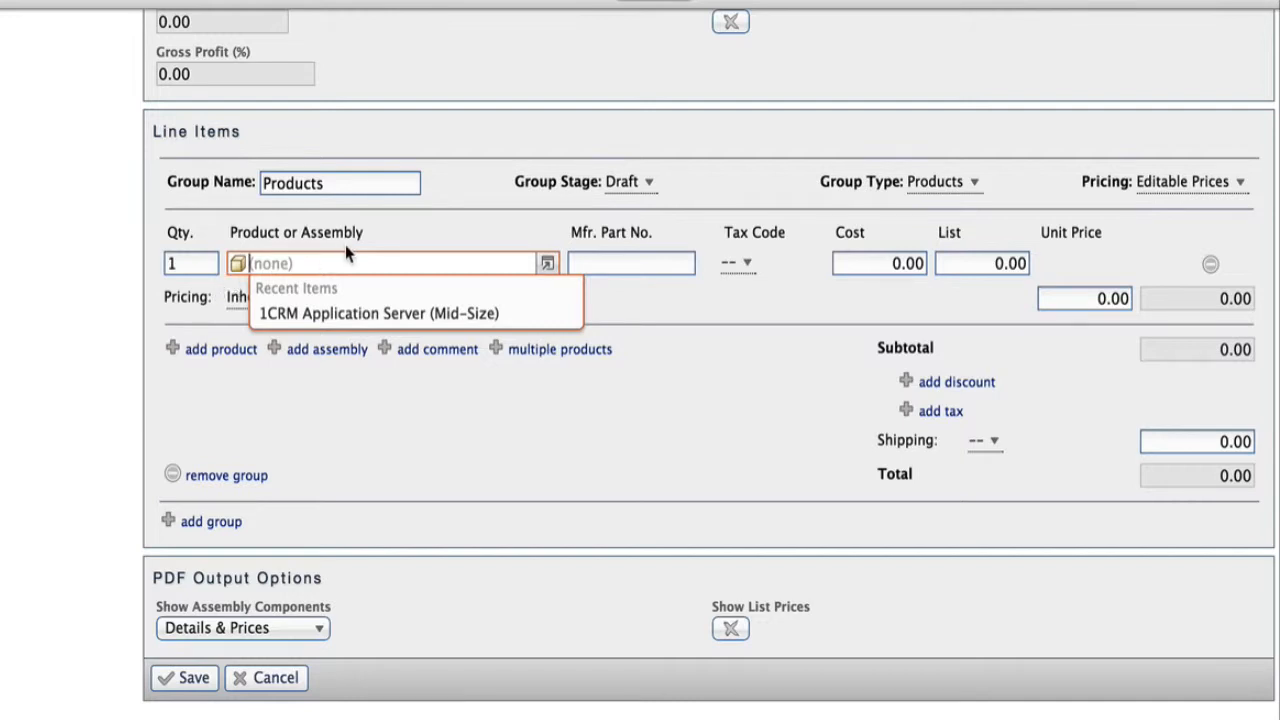
text(Applica)
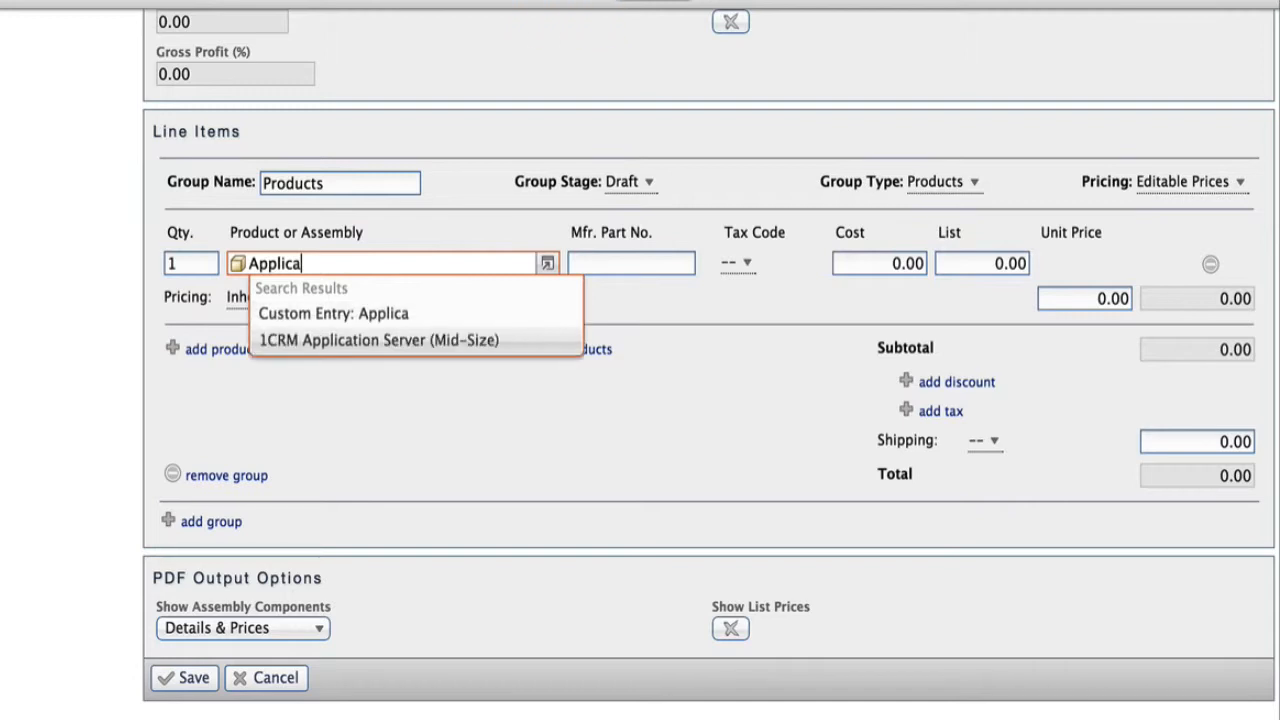
click(368, 335)
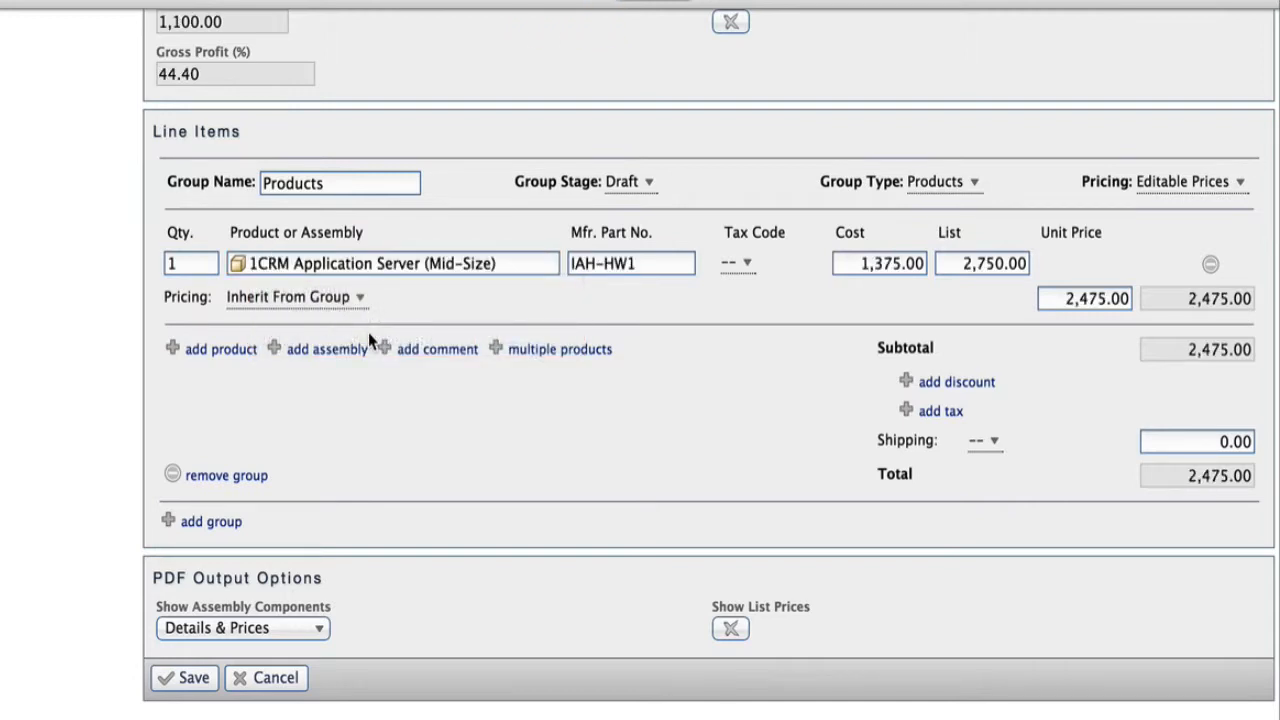
Add a second product line with 1CRM Customer Portal and eStore chosen from the product catalog.
click(222, 352)
click(522, 350)
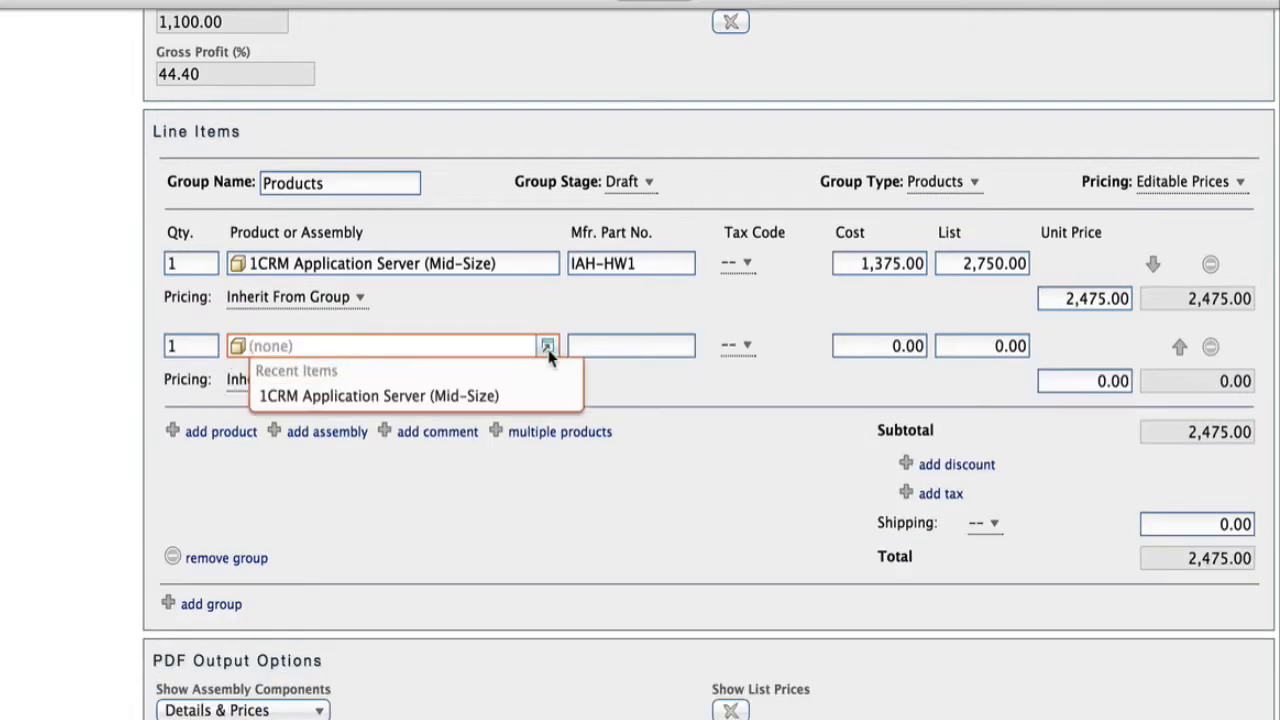
click(547, 346)
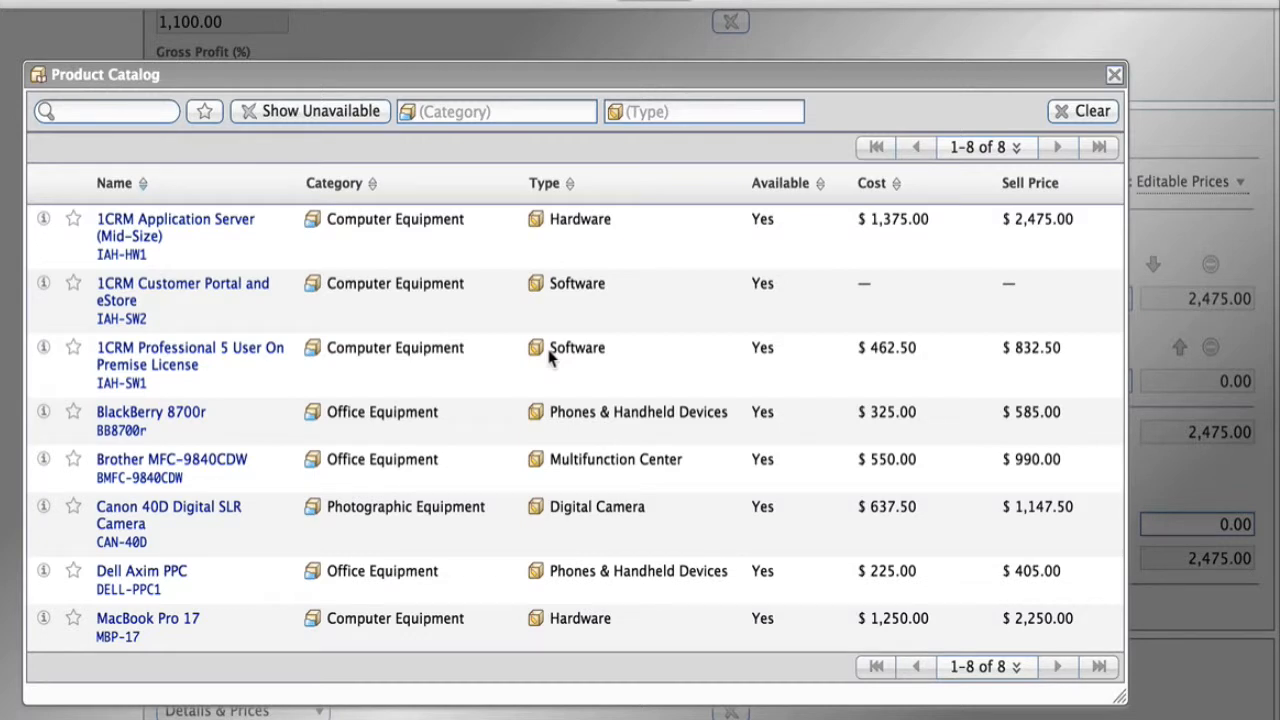
scroll(549, 358, down, 3)
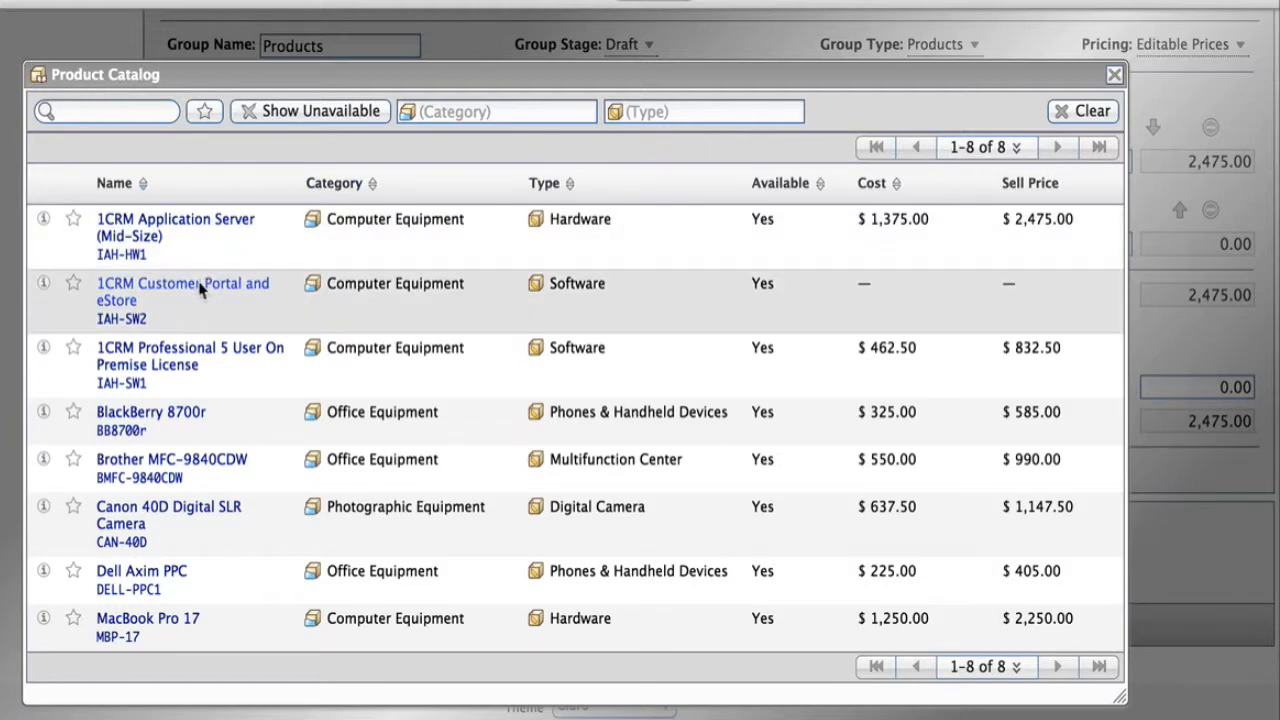
click(200, 287)
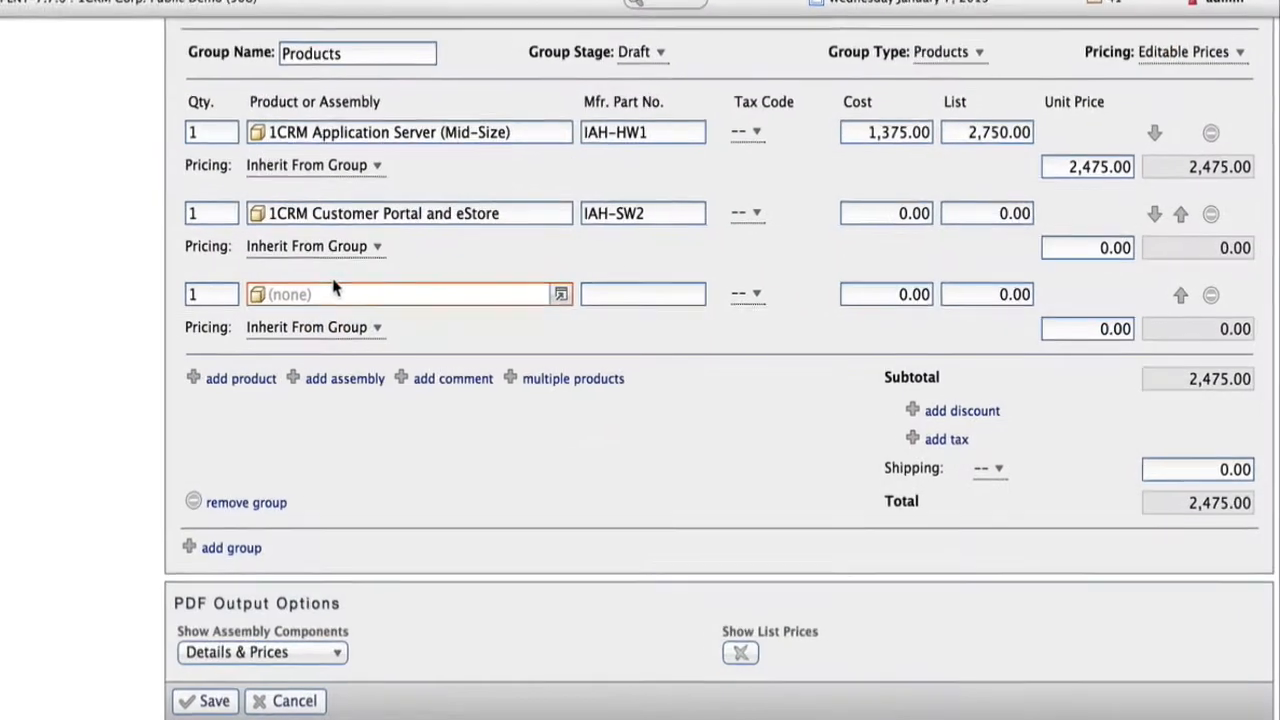
Fill the third product line with a custom entry named Hairclip.
text(Hair)
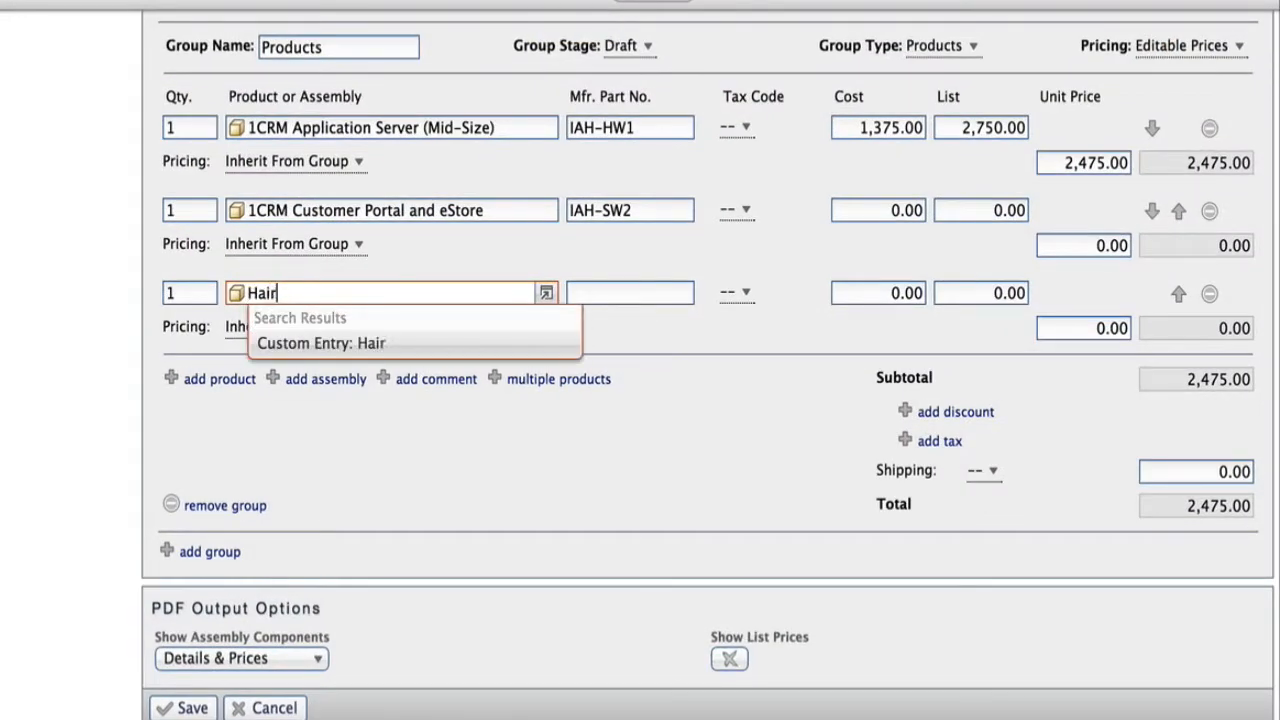
text(clip)
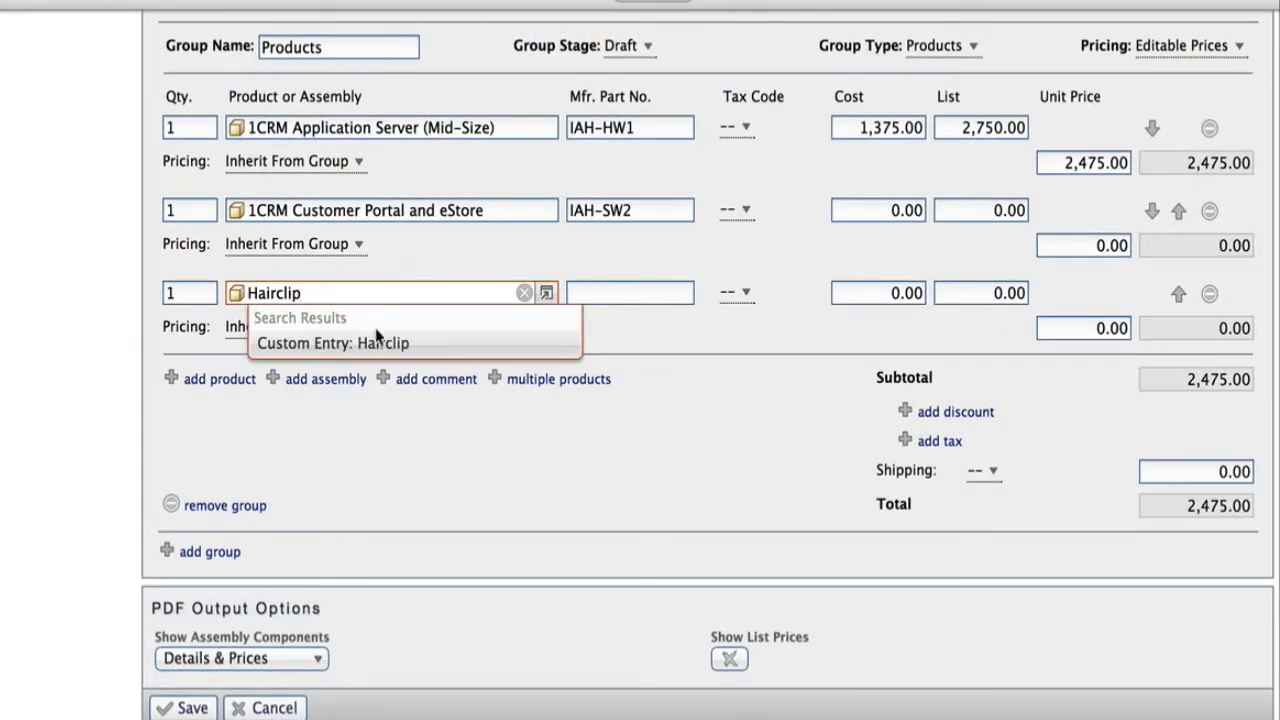
click(380, 344)
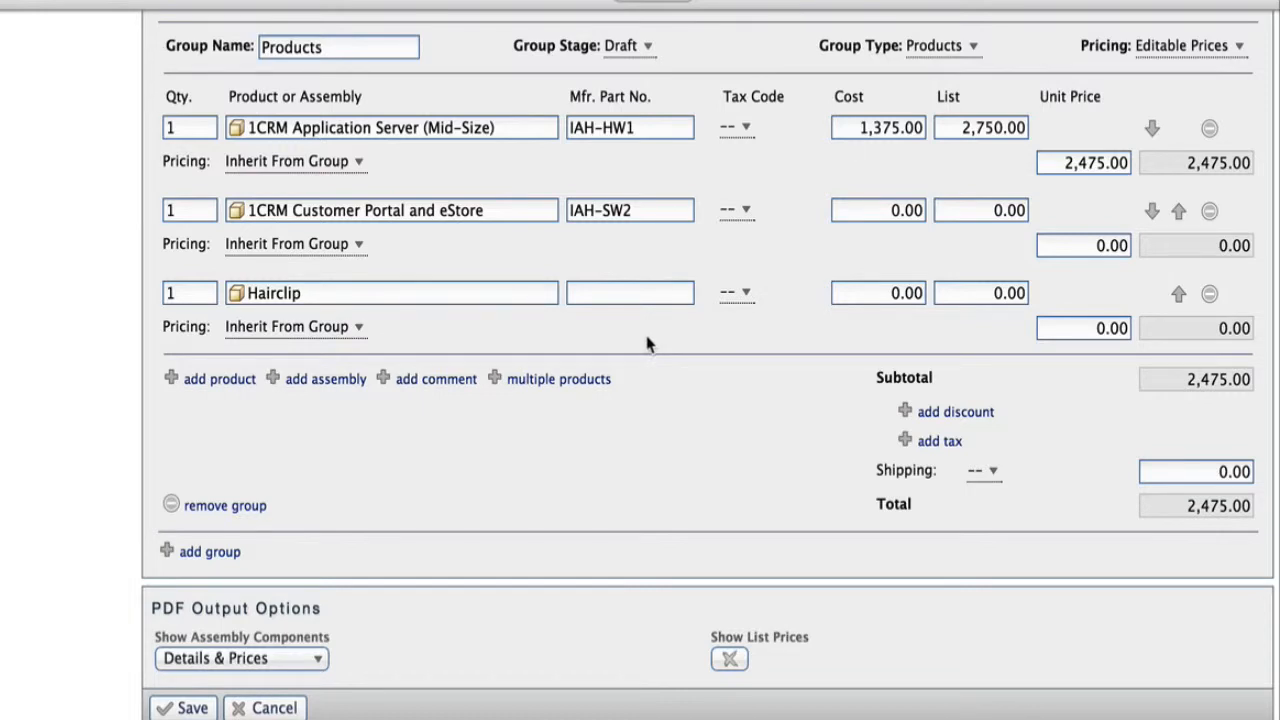
Add an empty assembly line plus the catalog products BlackBerry 8700r, Brother MFC-9840CDW and Dell Axim PPC to the Products group.
scroll(646, 343, up, 1)
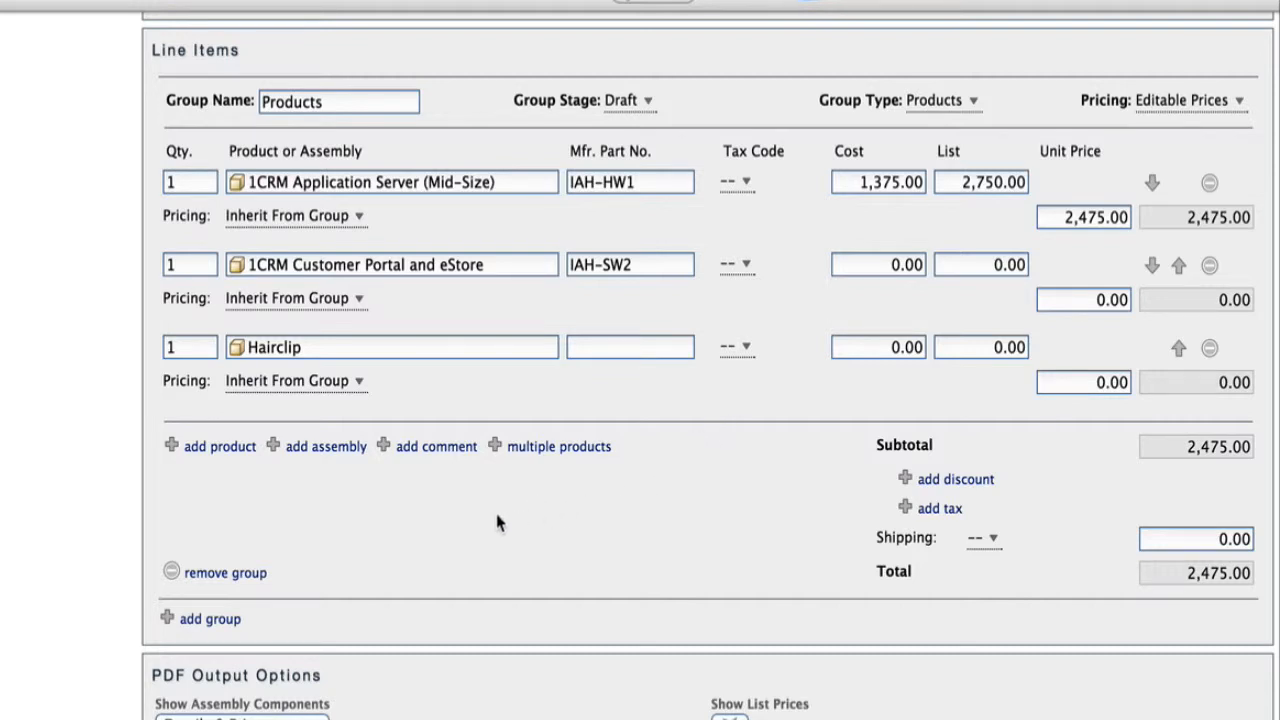
click(326, 447)
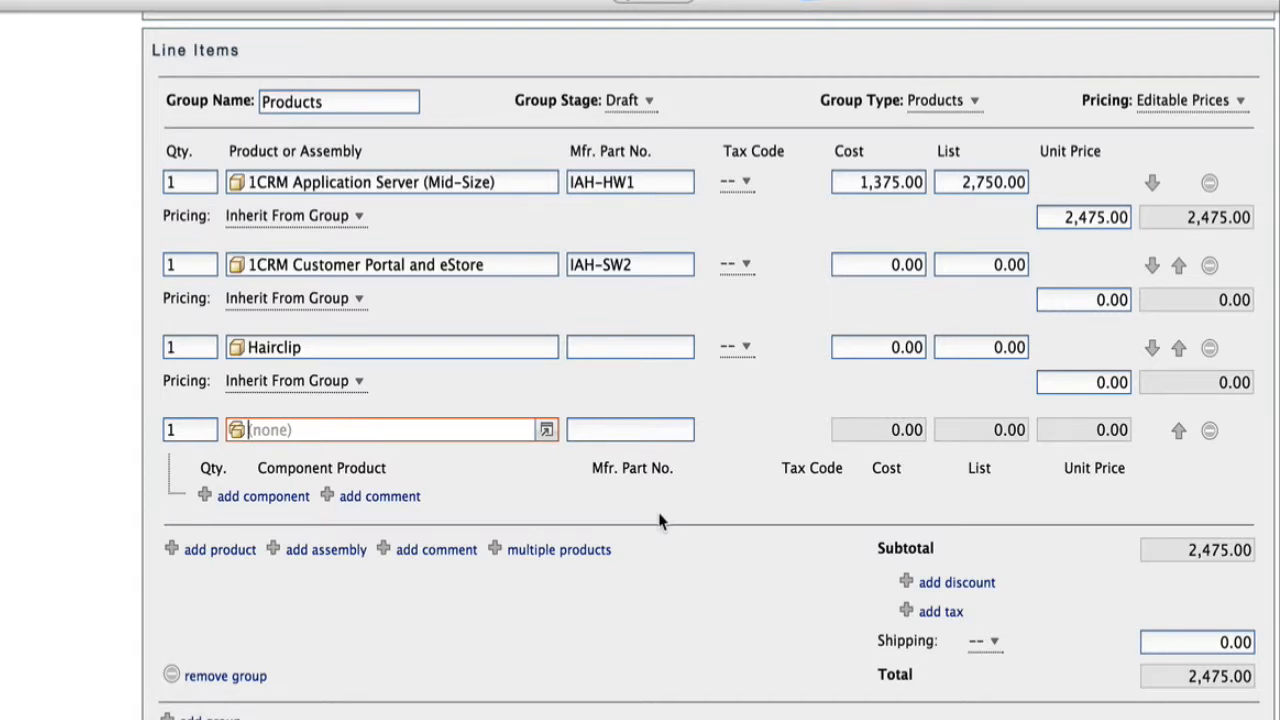
click(569, 557)
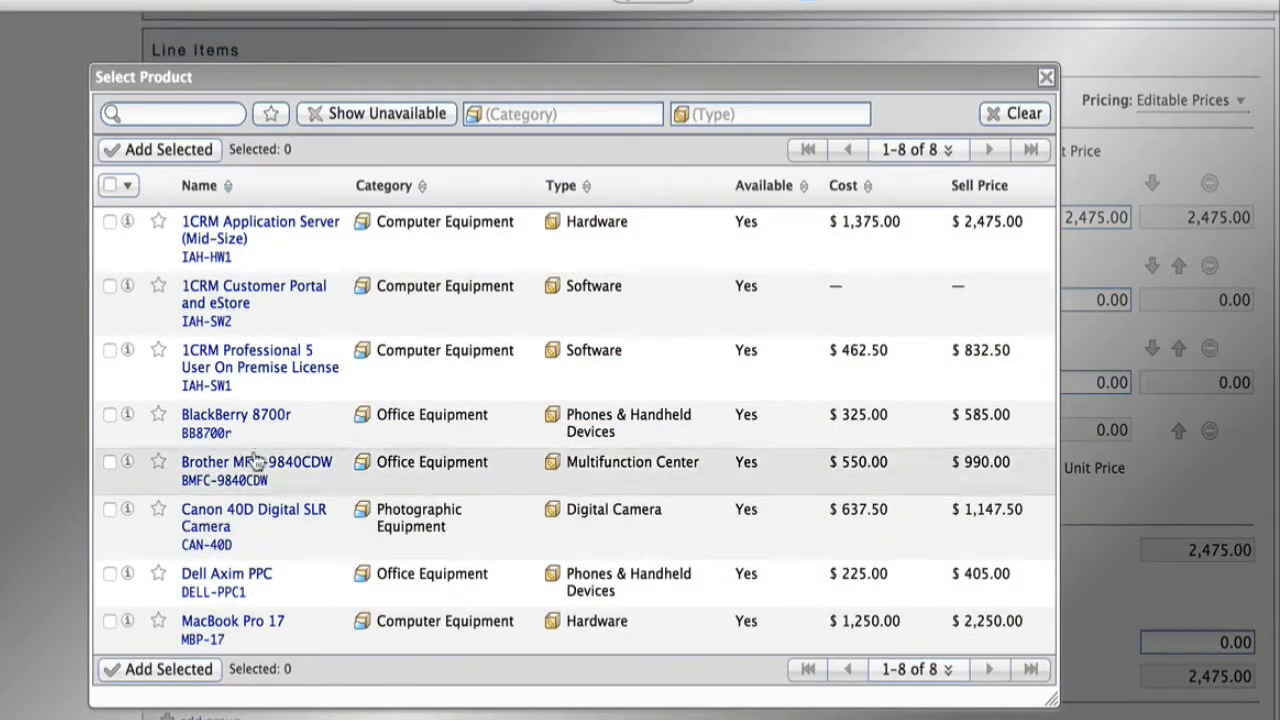
click(110, 416)
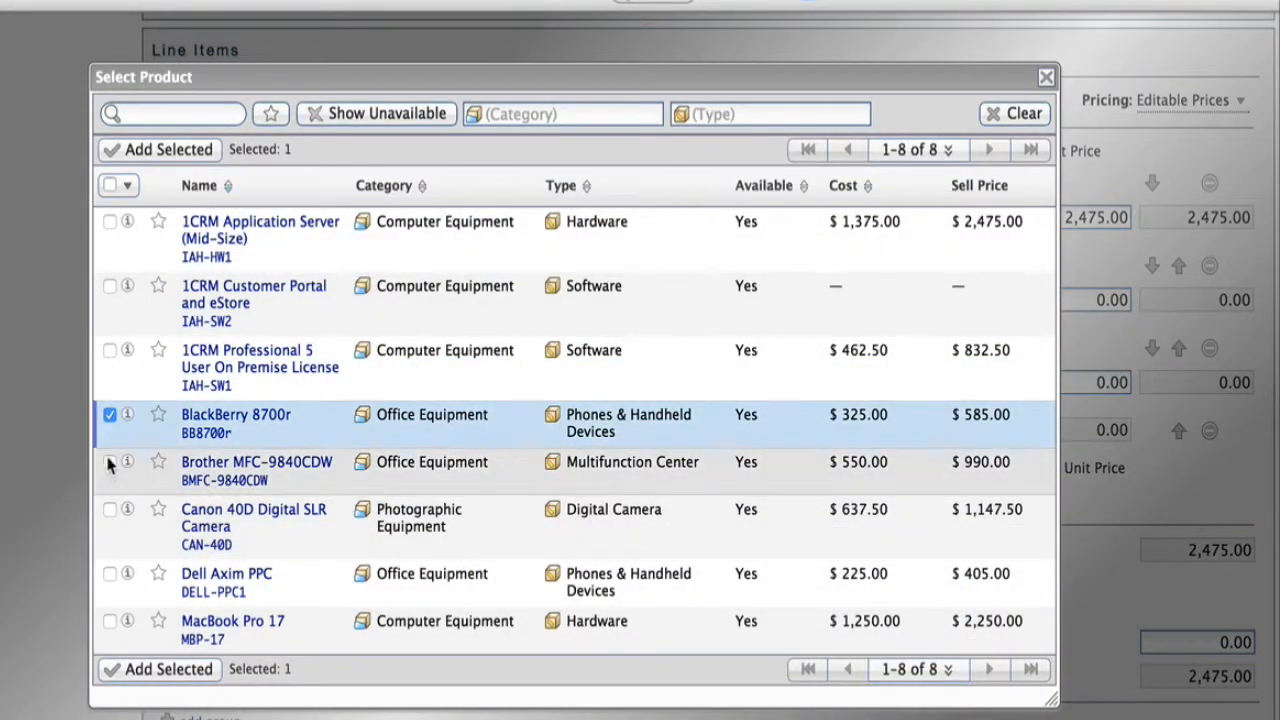
click(110, 462)
click(110, 576)
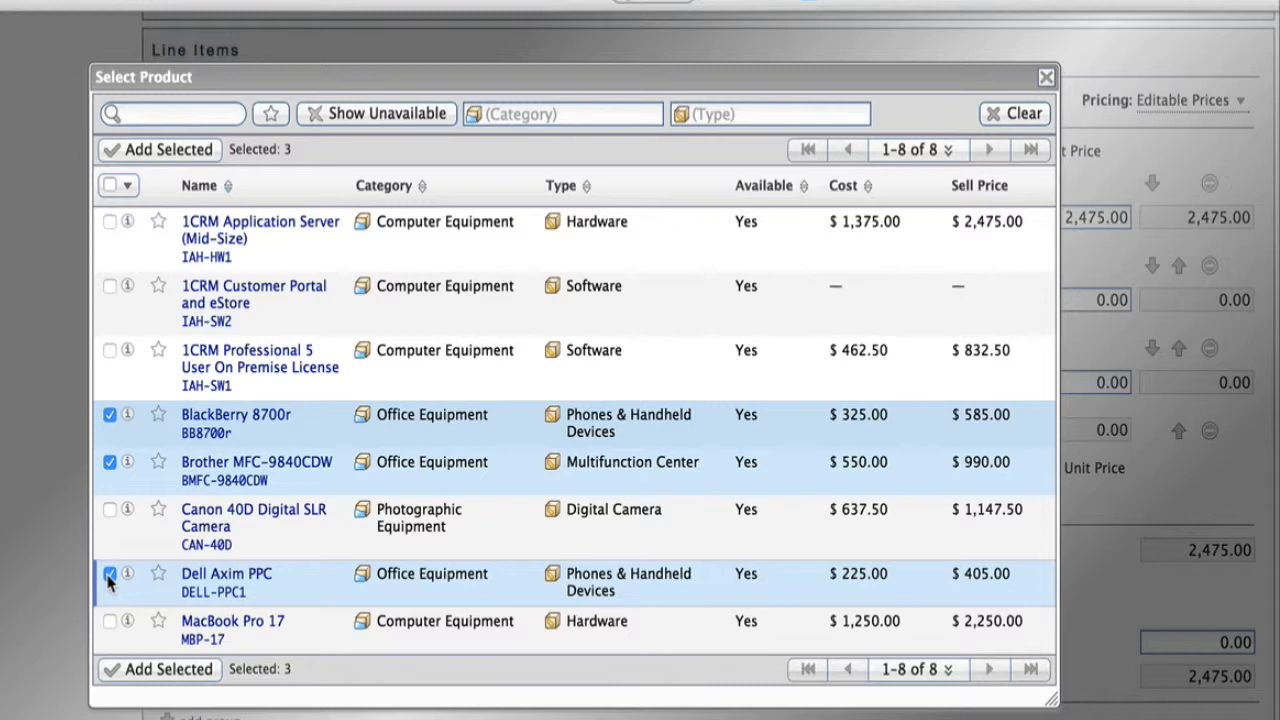
click(150, 672)
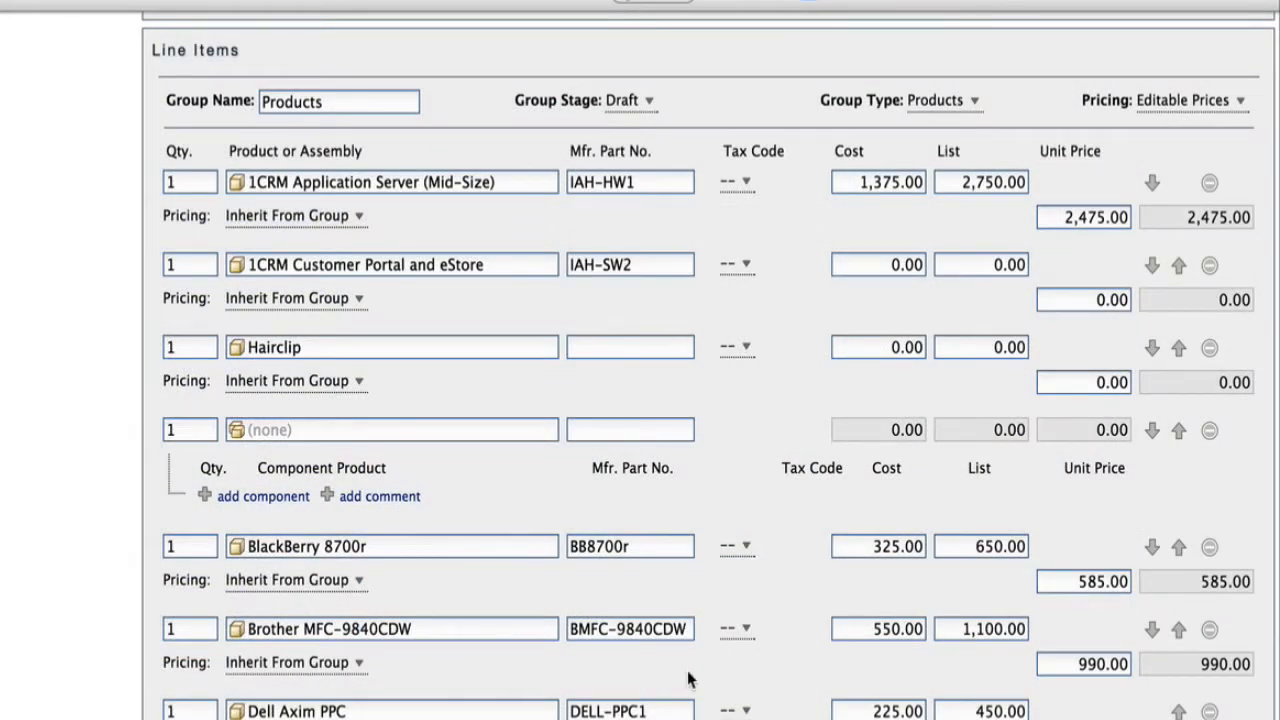
Add a comment line reading "more info" at the end of the Products group.
scroll(688, 671, down, 1)
scroll(688, 671, down, 5)
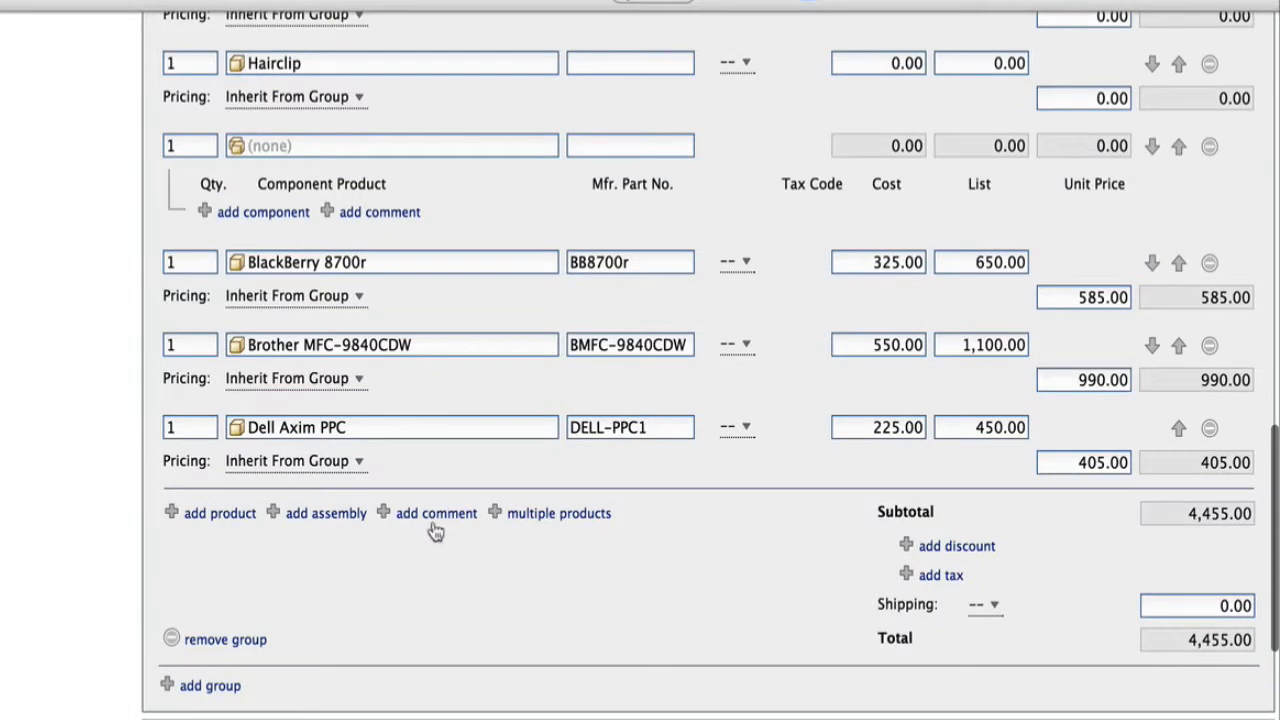
click(437, 514)
text(more info)
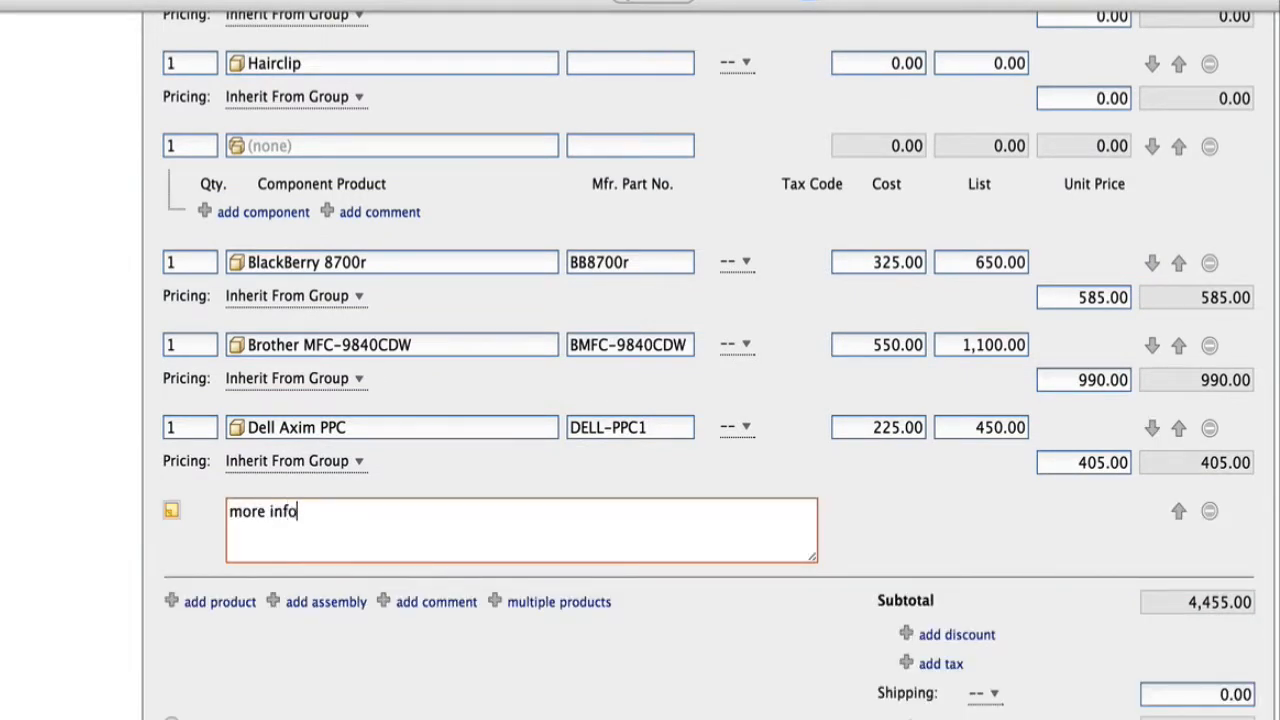
click(707, 611)
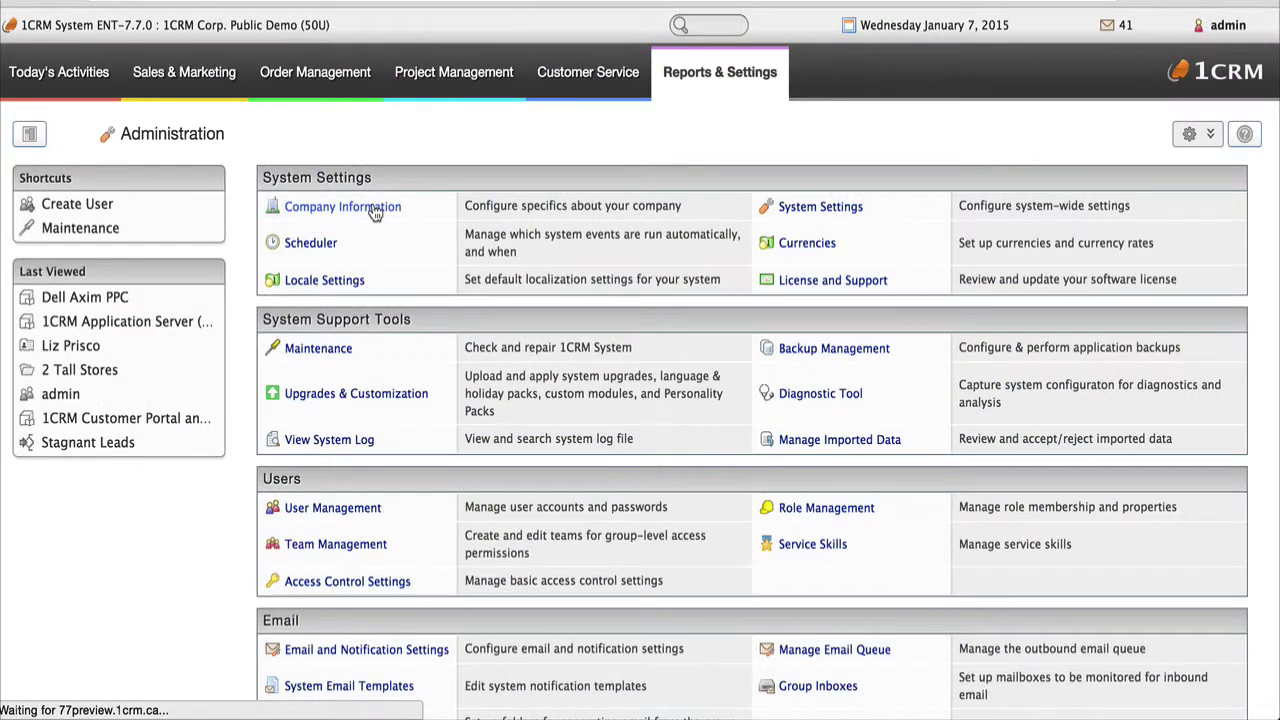
Open the Company Information settings and review the Add Comment Lines options under Order Management Settings.
click(365, 206)
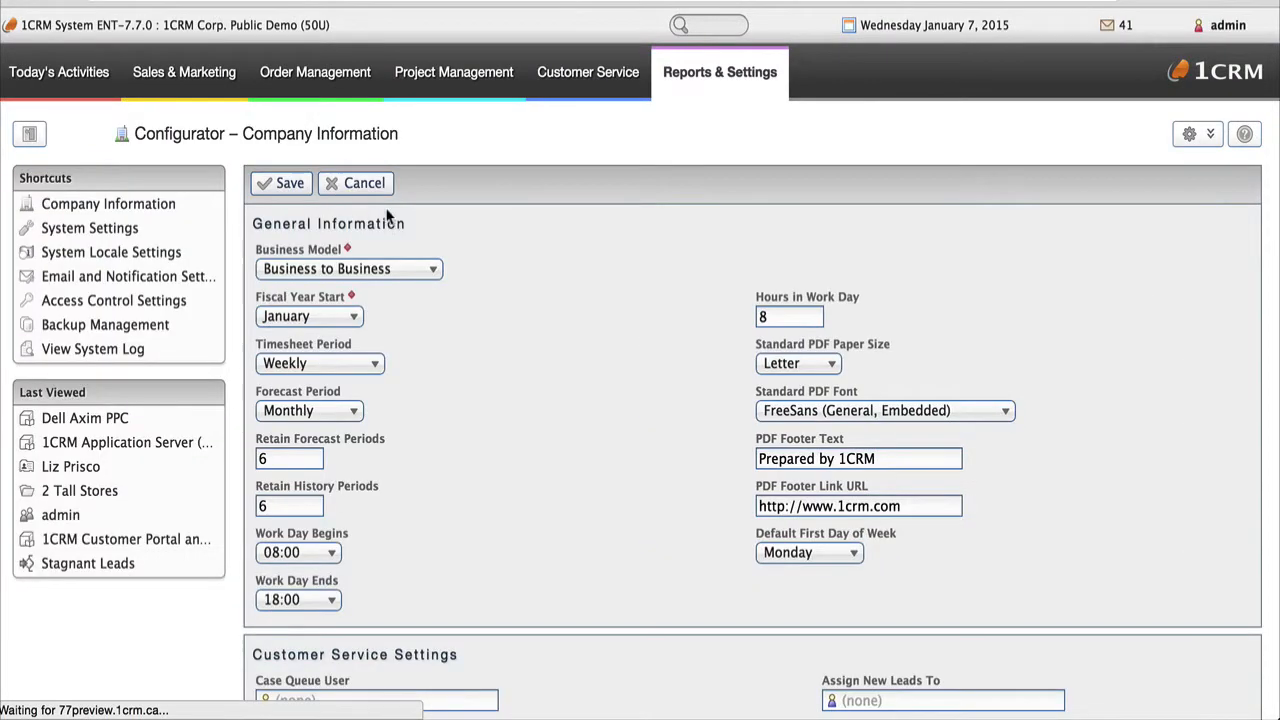
scroll(672, 535, down, 15)
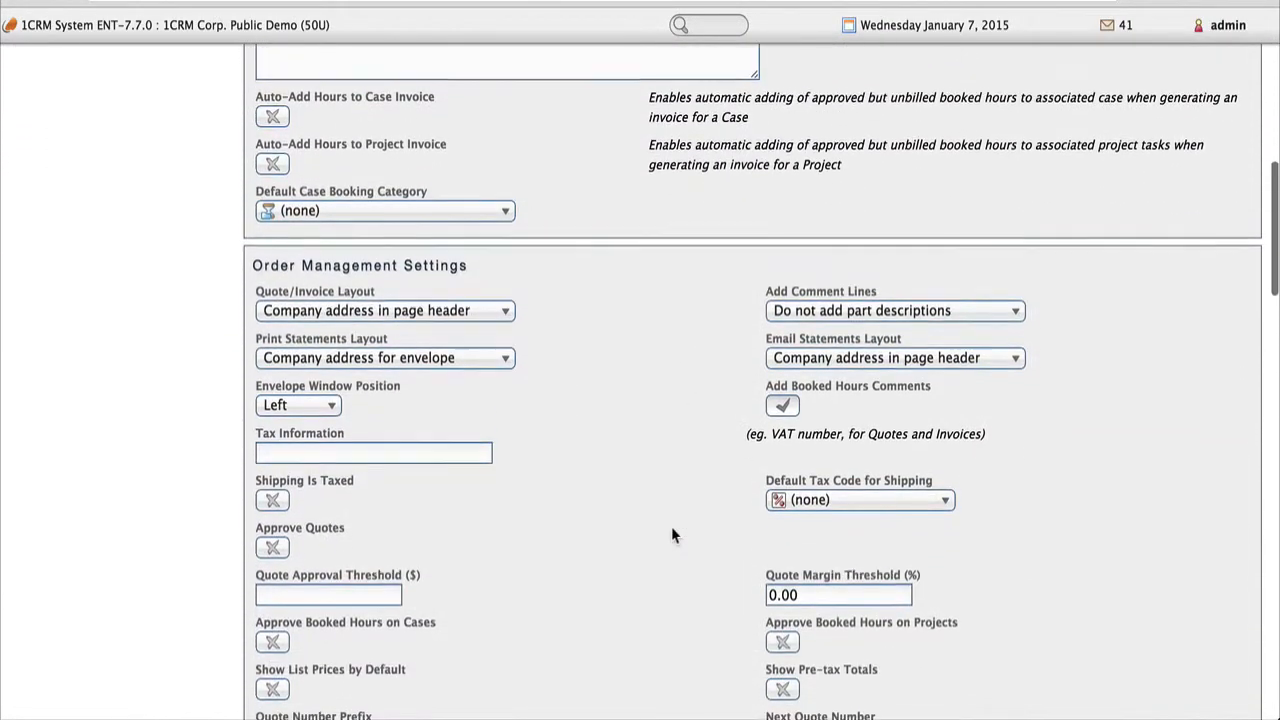
click(998, 243)
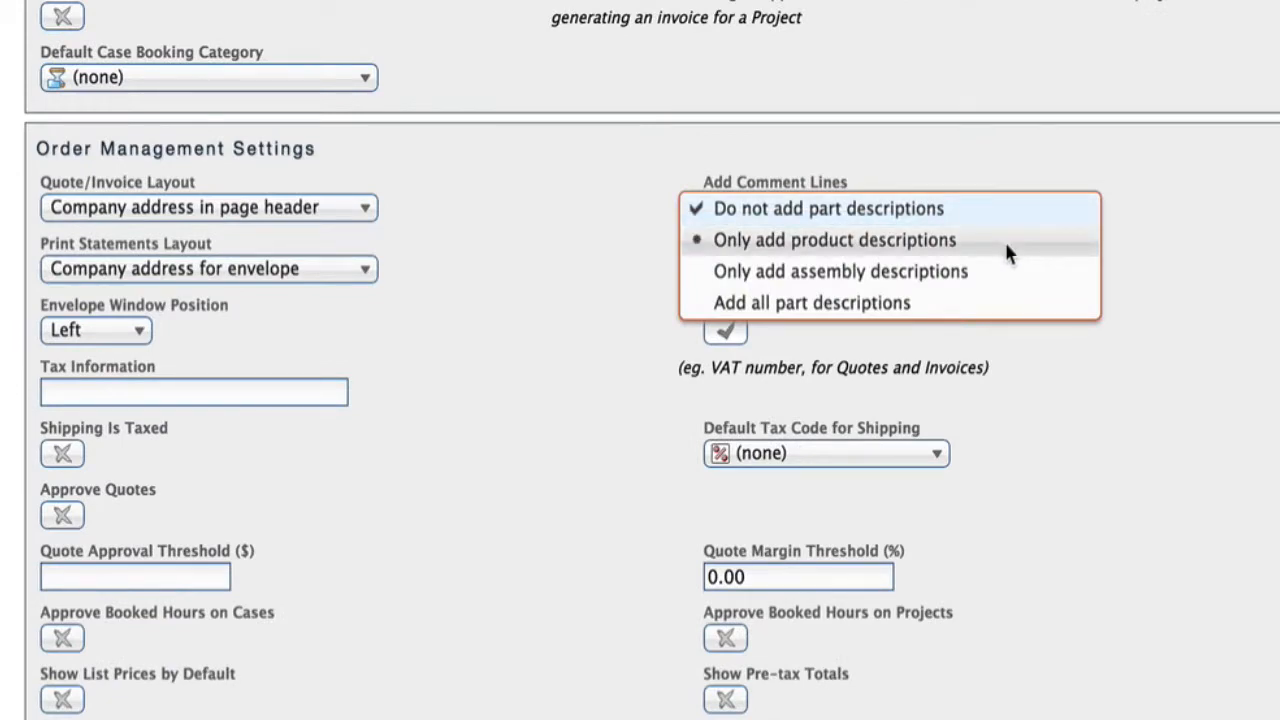
click(1004, 239)
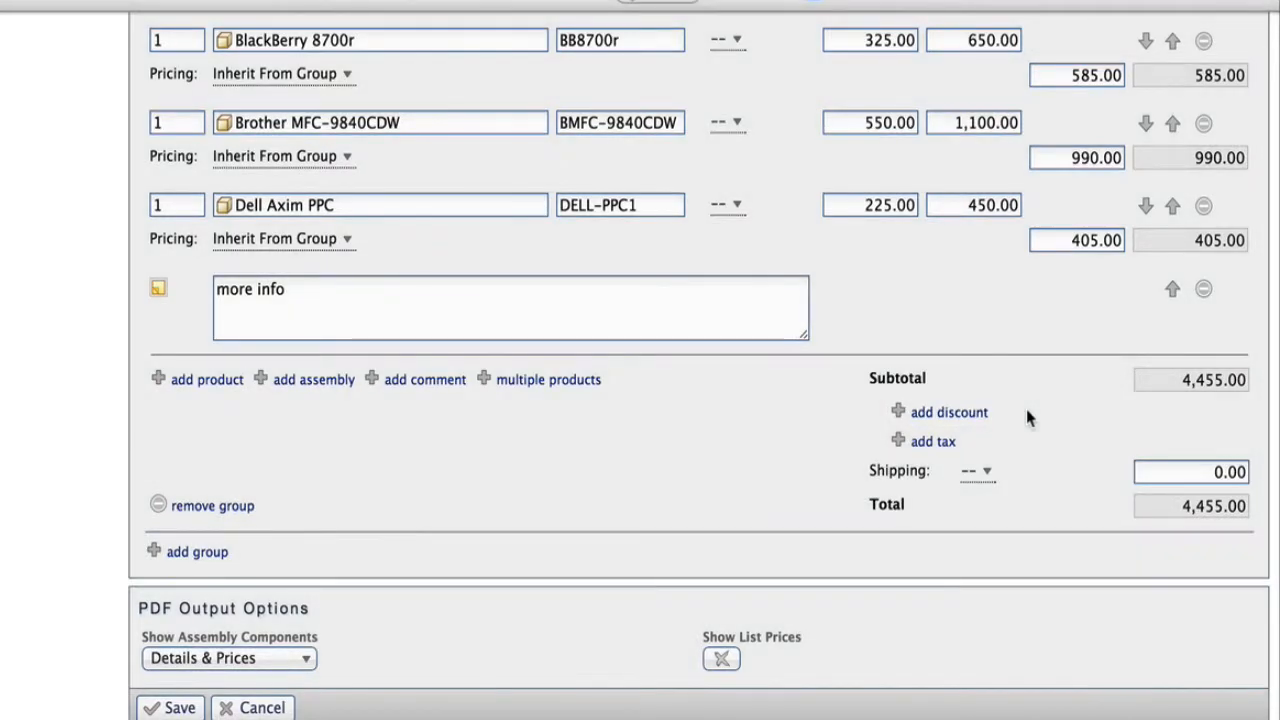
Try the Preferred Customer (20%) discount on the Products group and remove it again.
click(949, 418)
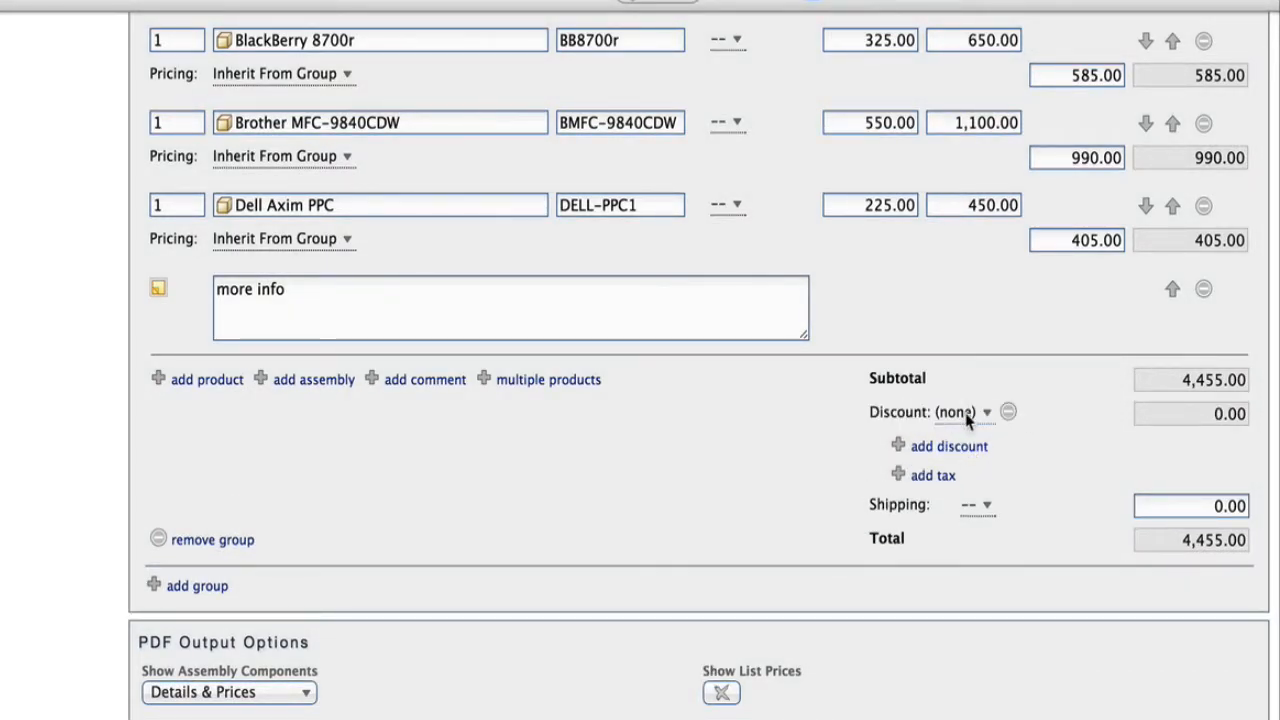
click(968, 420)
click(975, 438)
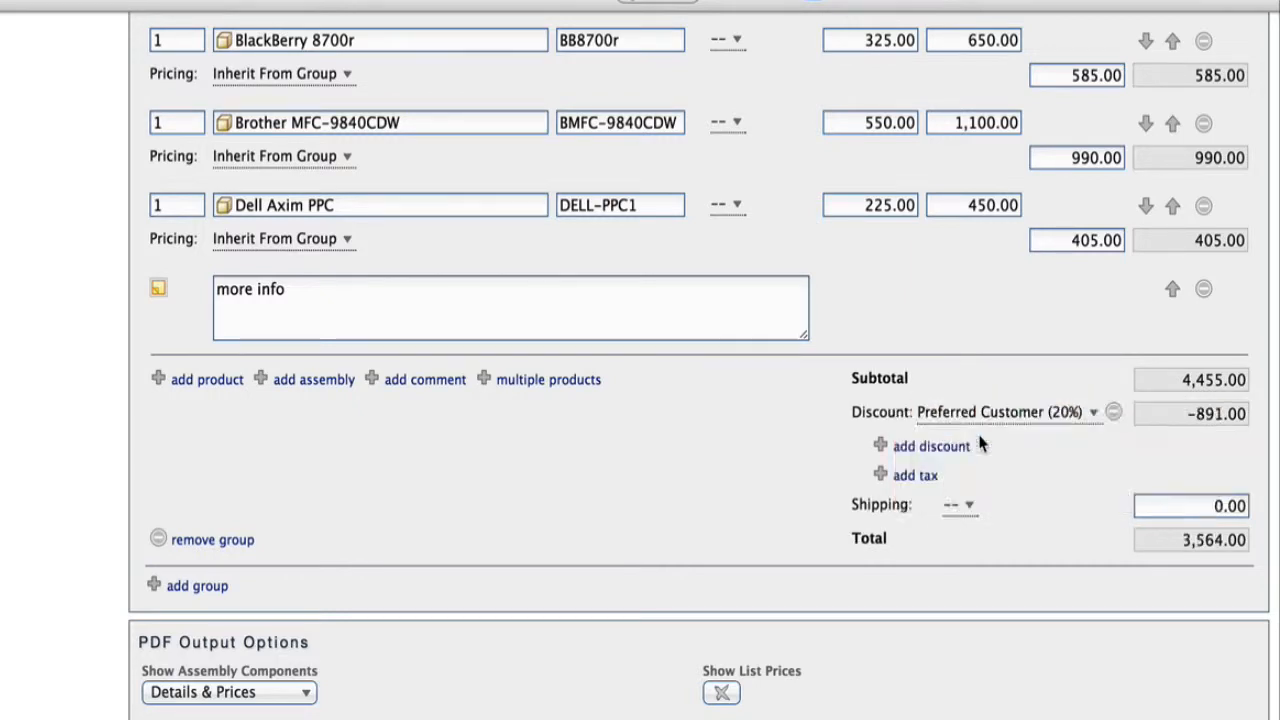
click(1114, 413)
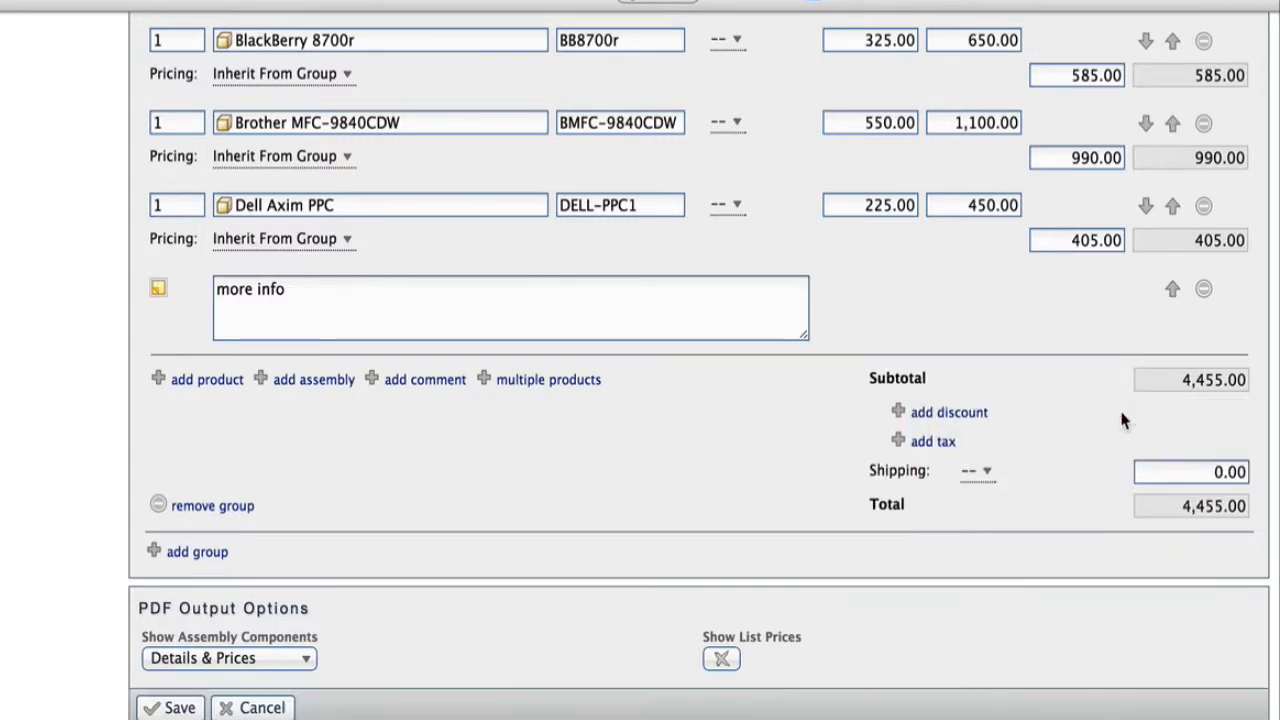
Set the Dell Axim PPC line's pricing to Standard Discount using Special Promotion (10%).
scroll(928, 340, up, 5)
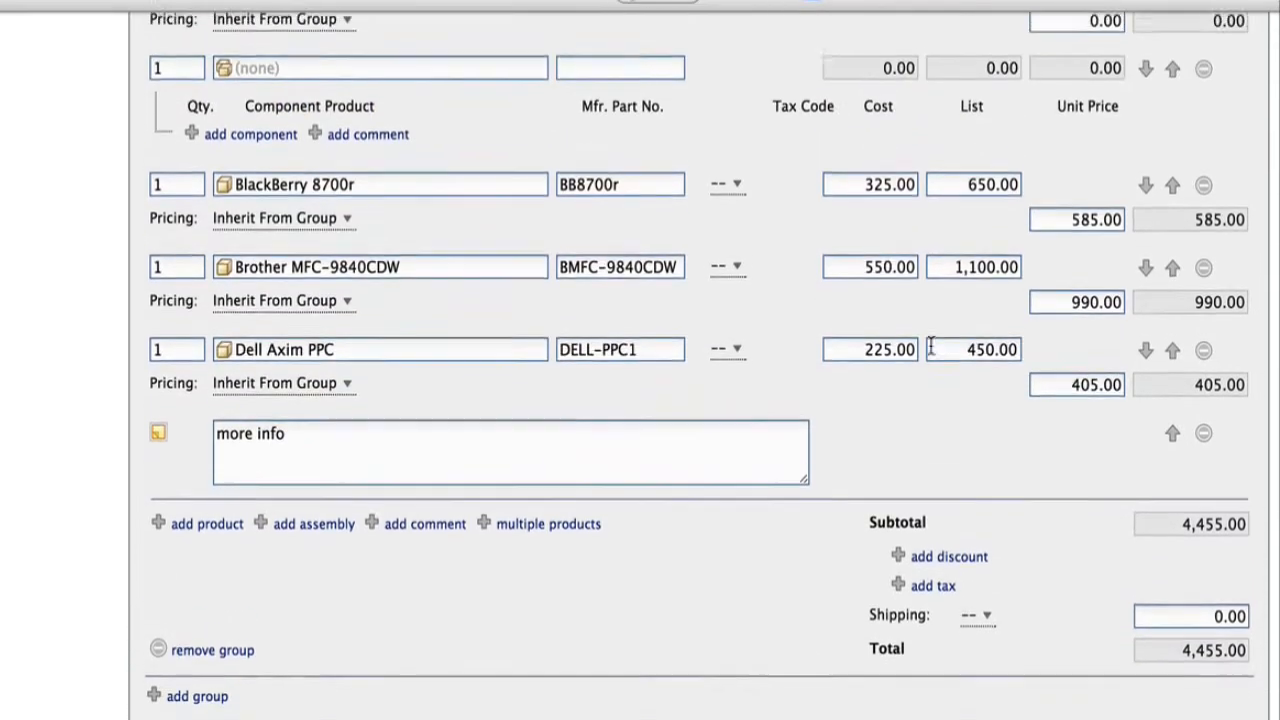
scroll(930, 352, down, 4)
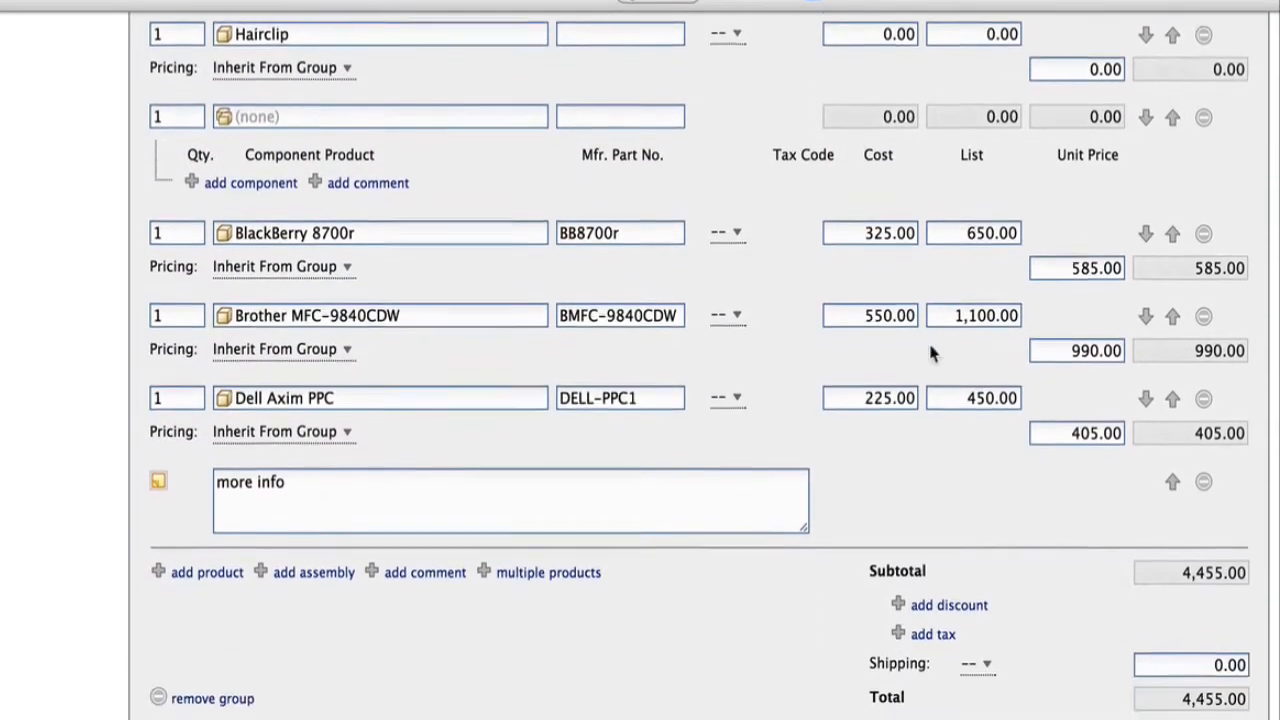
scroll(930, 352, down, 2)
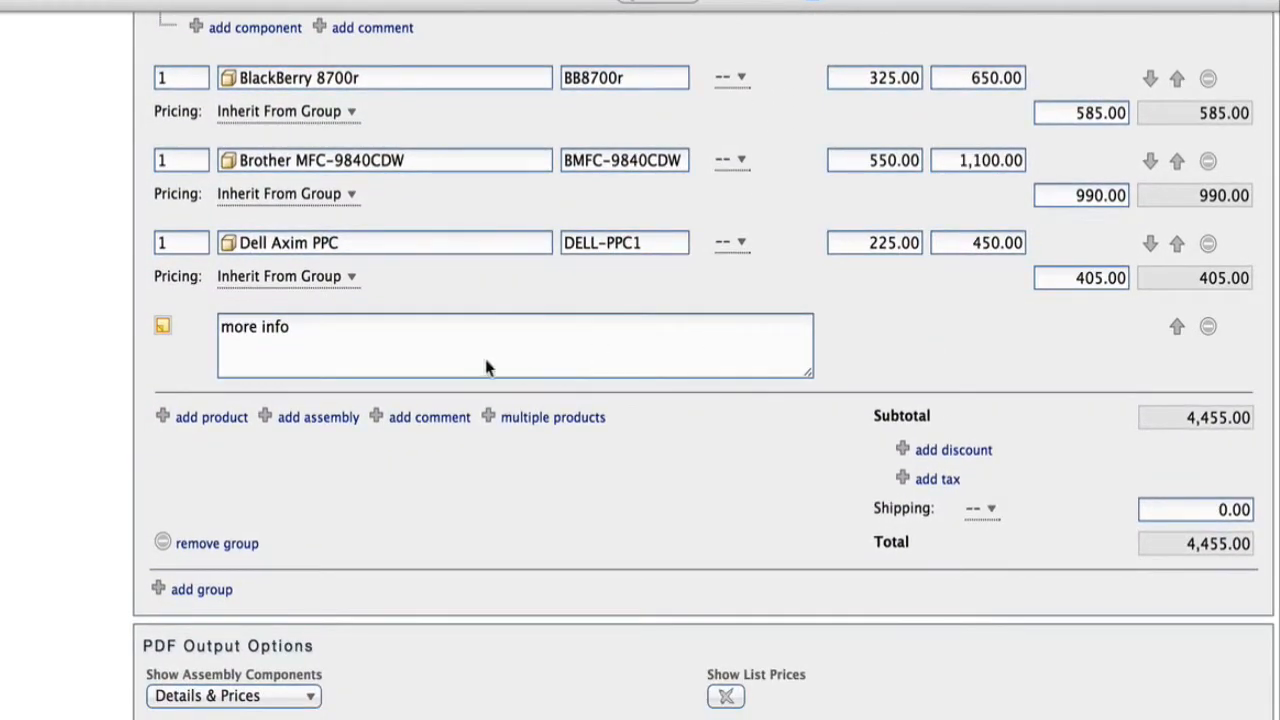
click(335, 279)
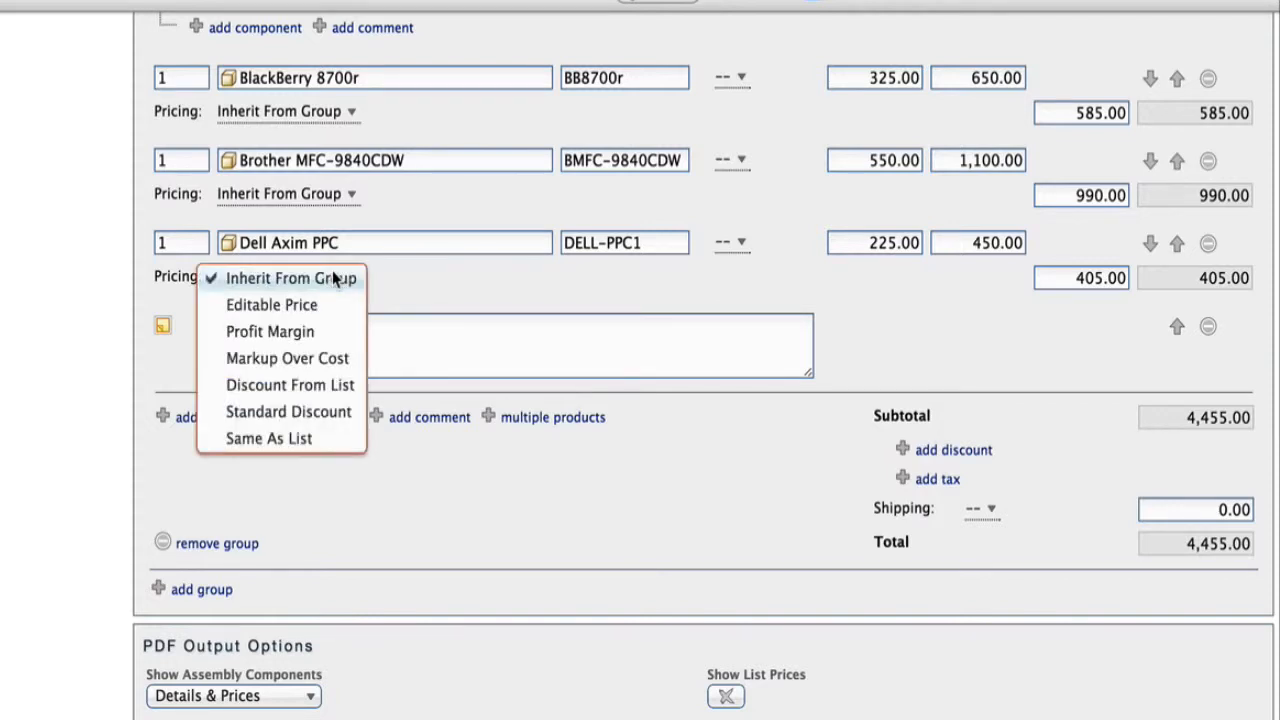
click(322, 411)
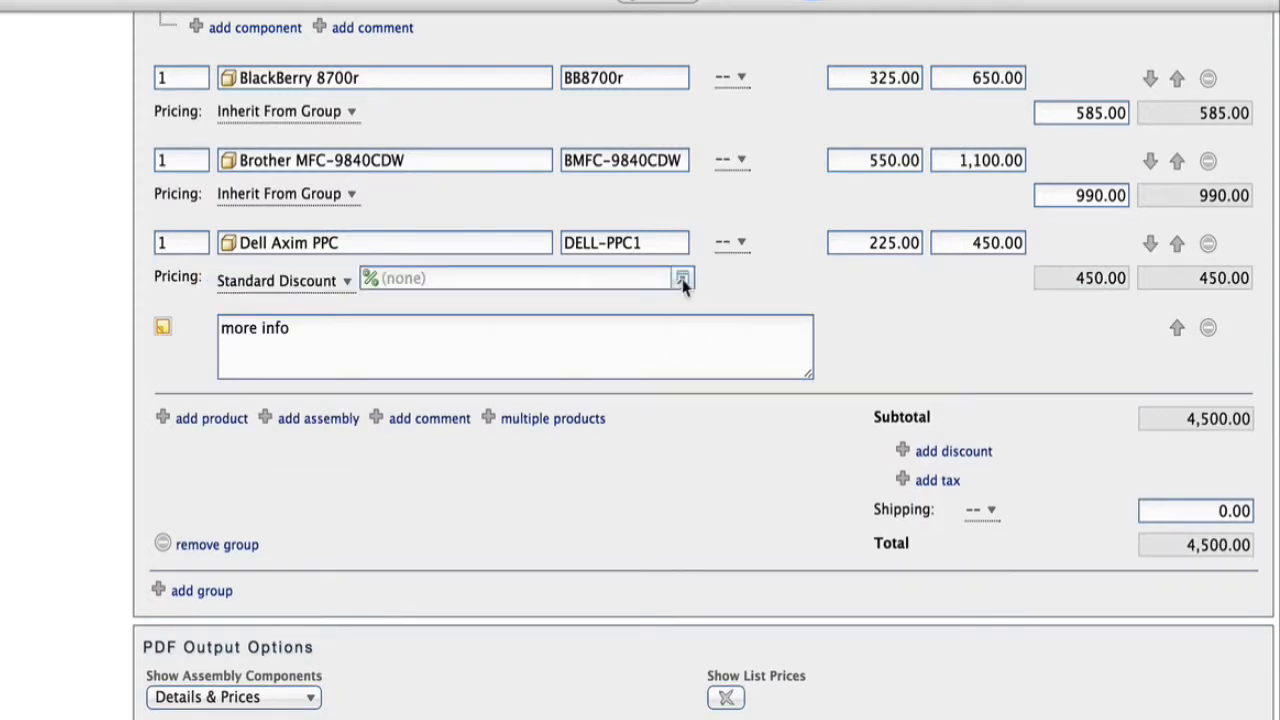
click(682, 280)
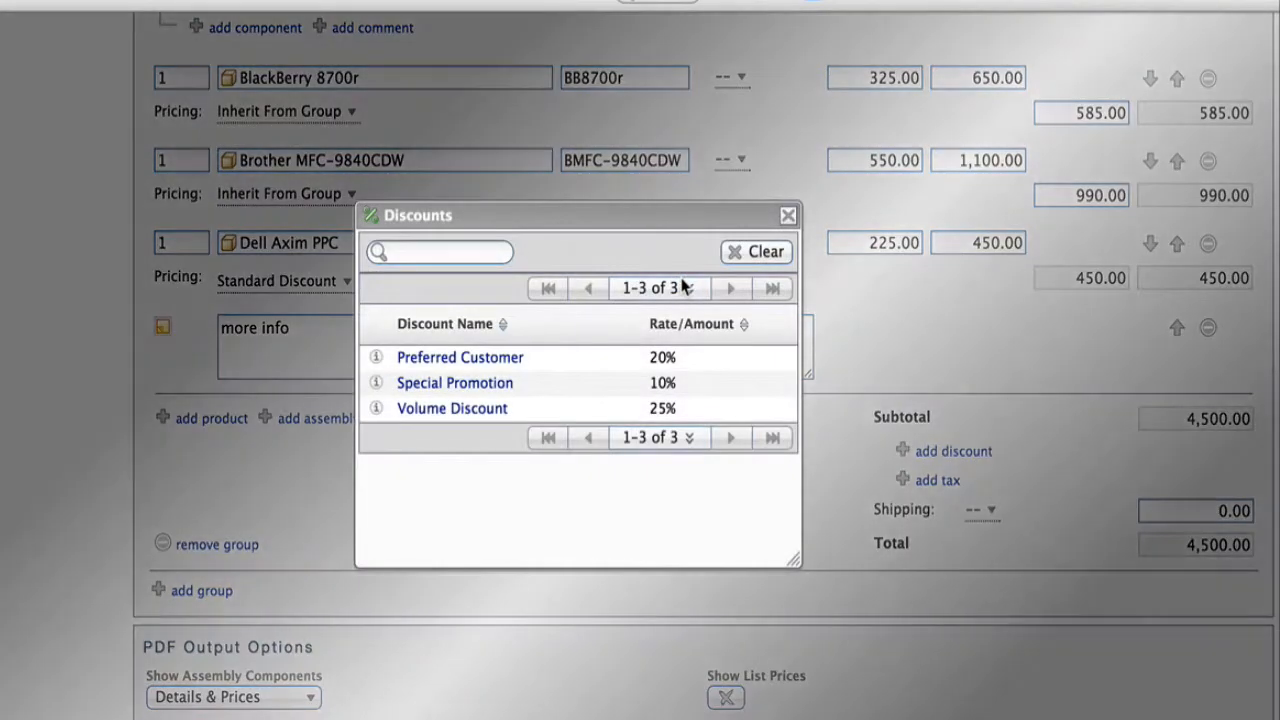
click(481, 385)
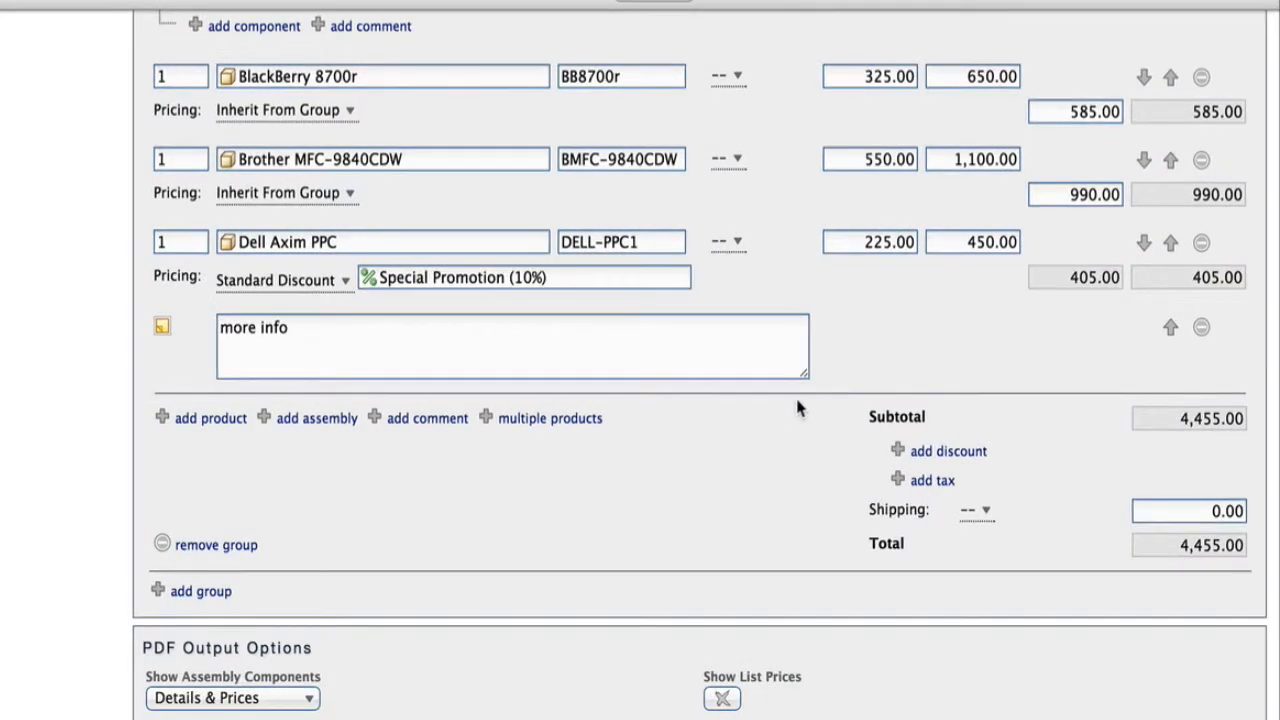
Check the Show Assembly Components choices for the quote's PDF output and keep Details & Prices.
scroll(800, 407, down, 4)
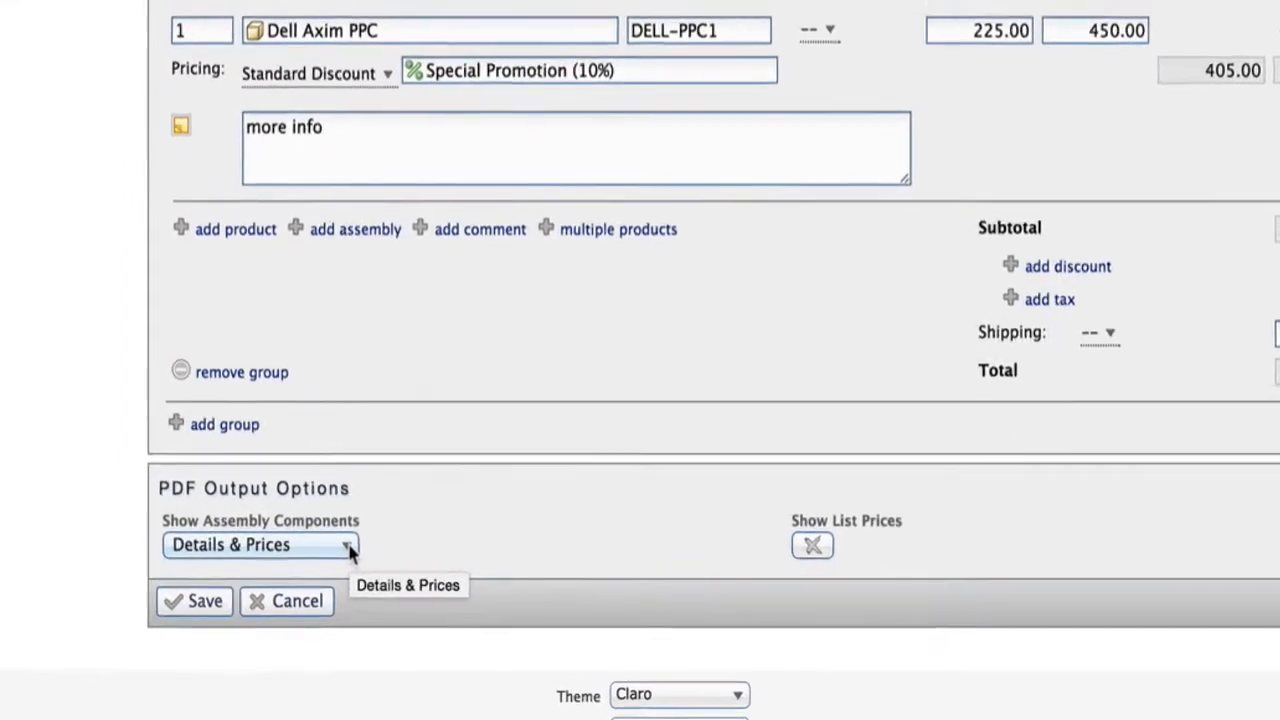
click(313, 526)
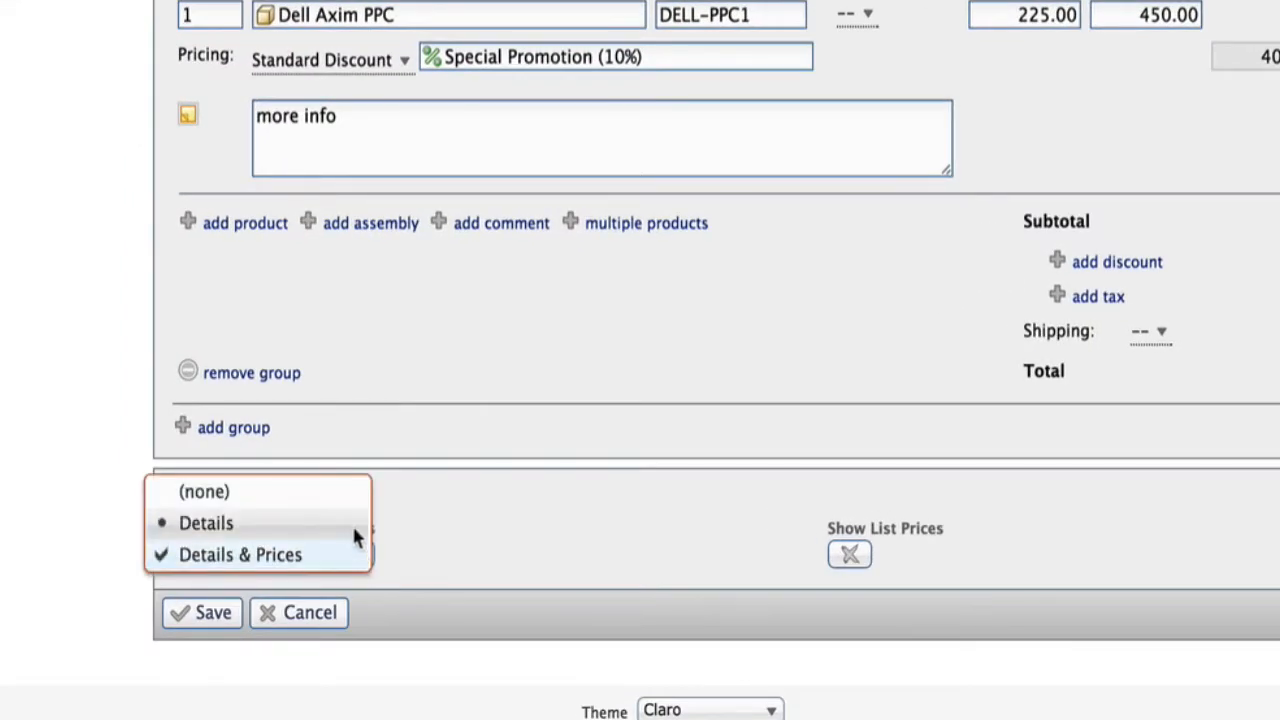
click(433, 543)
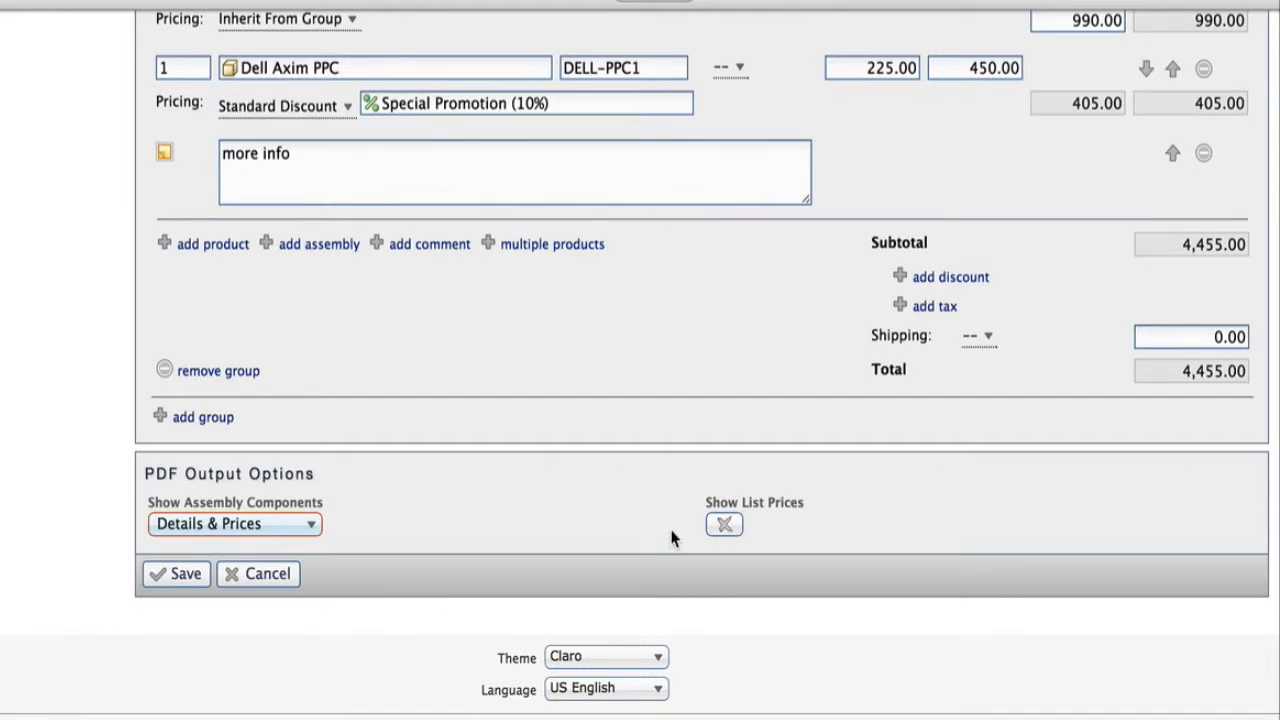
Review the quote's line items and save the quote.
scroll(671, 538, up, 10)
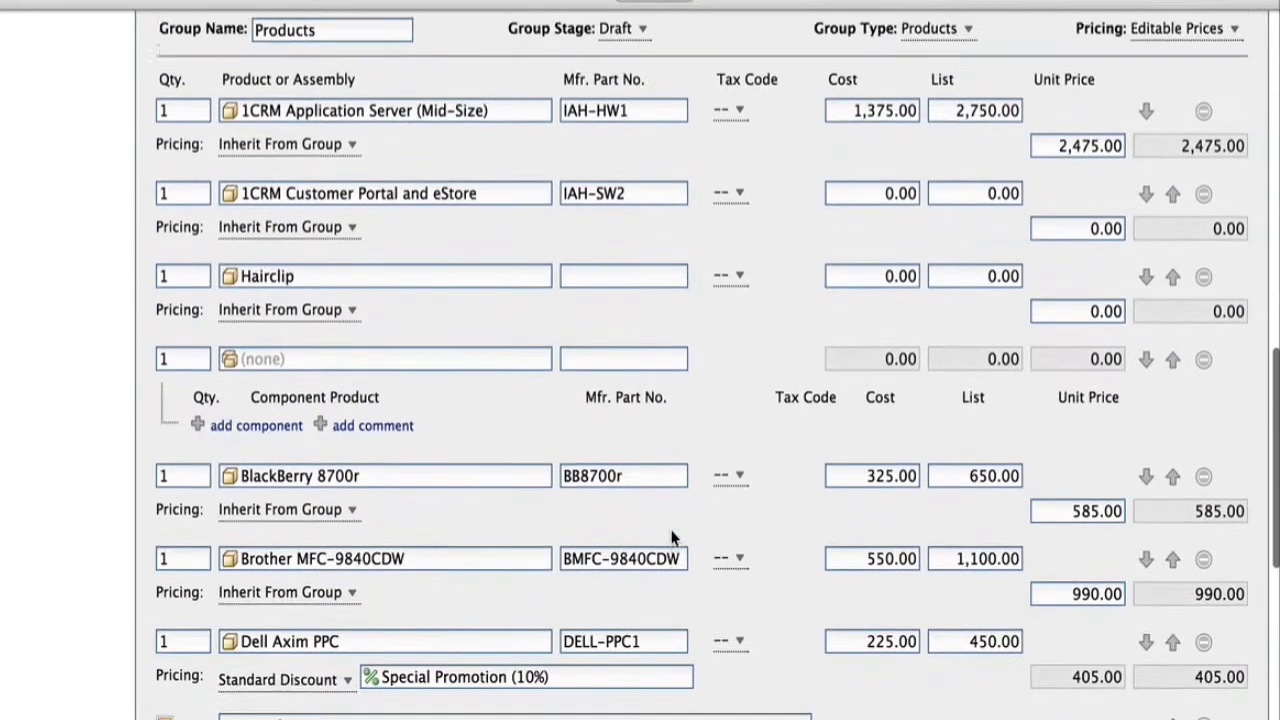
scroll(671, 538, down, 10)
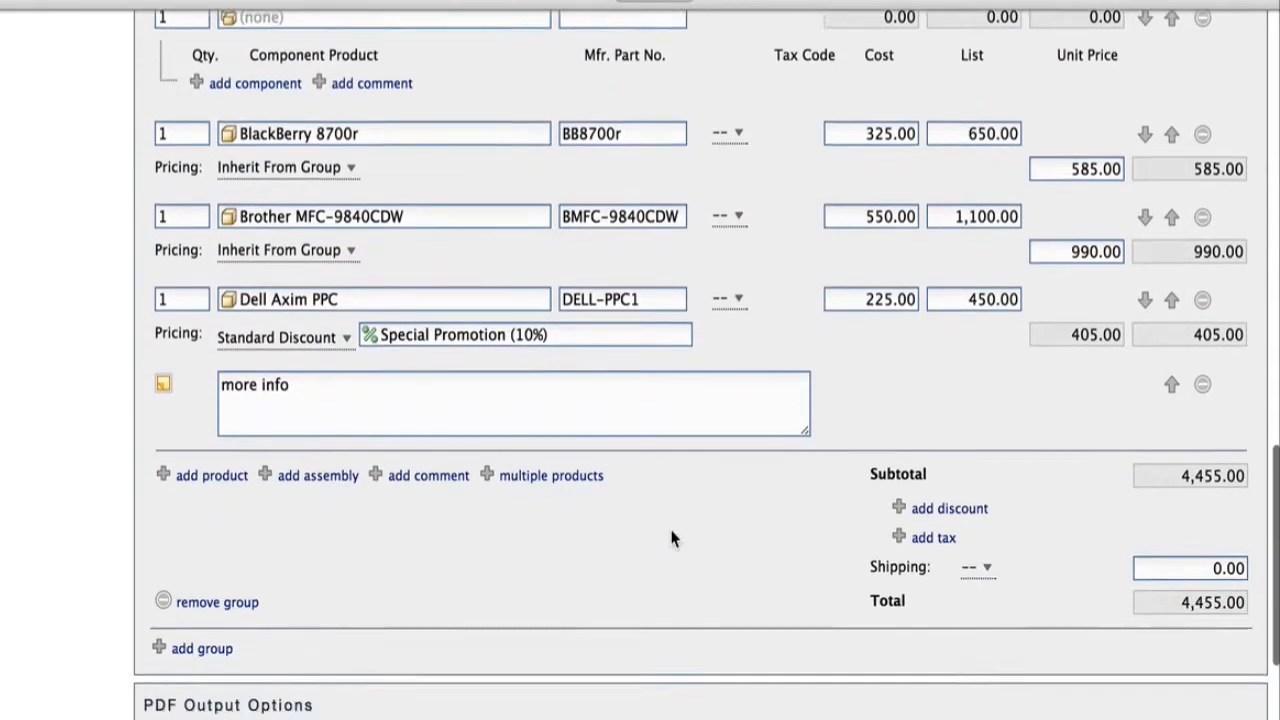
scroll(671, 538, down, 2)
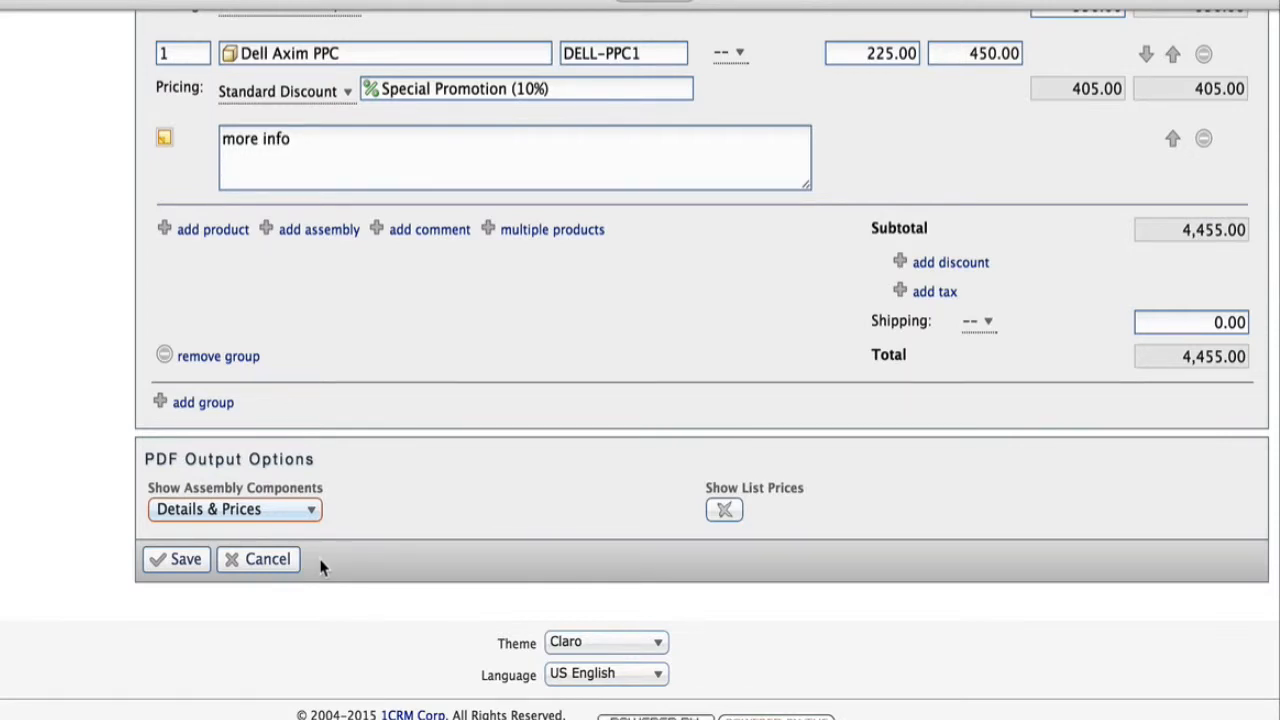
click(185, 562)
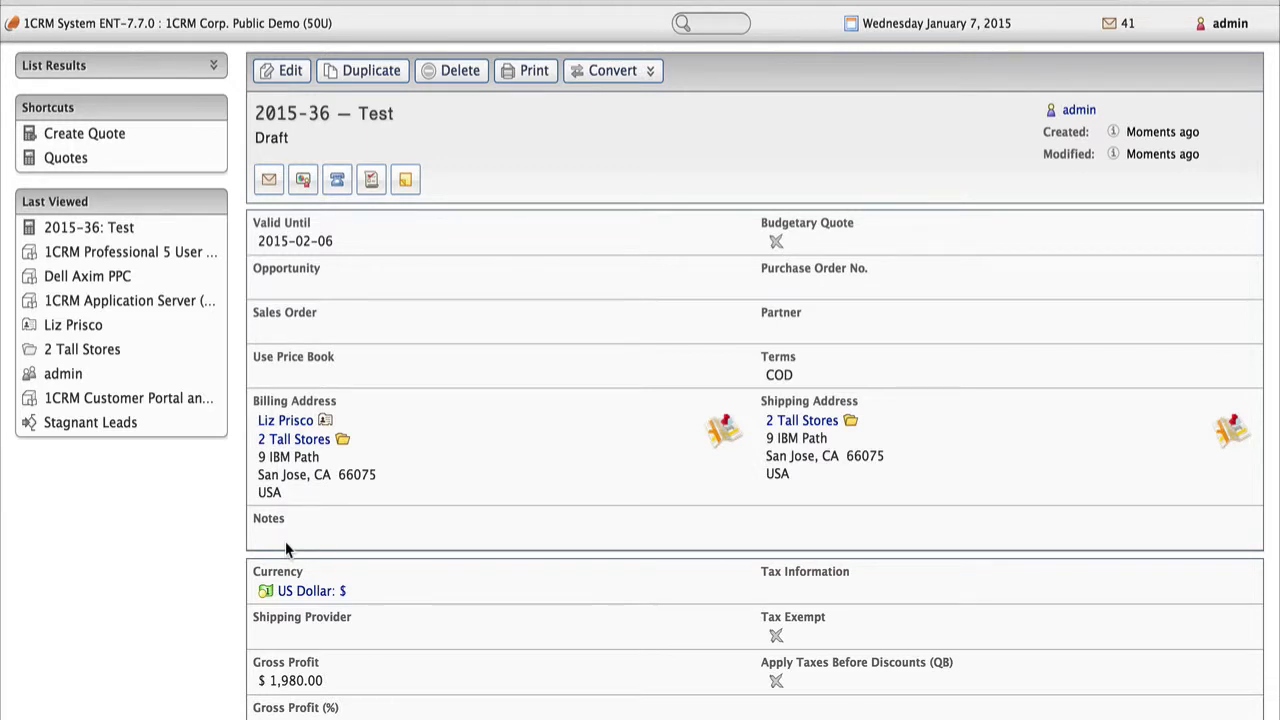
Open the saved quote's print options and choose Default Quote as the PDF form.
click(527, 70)
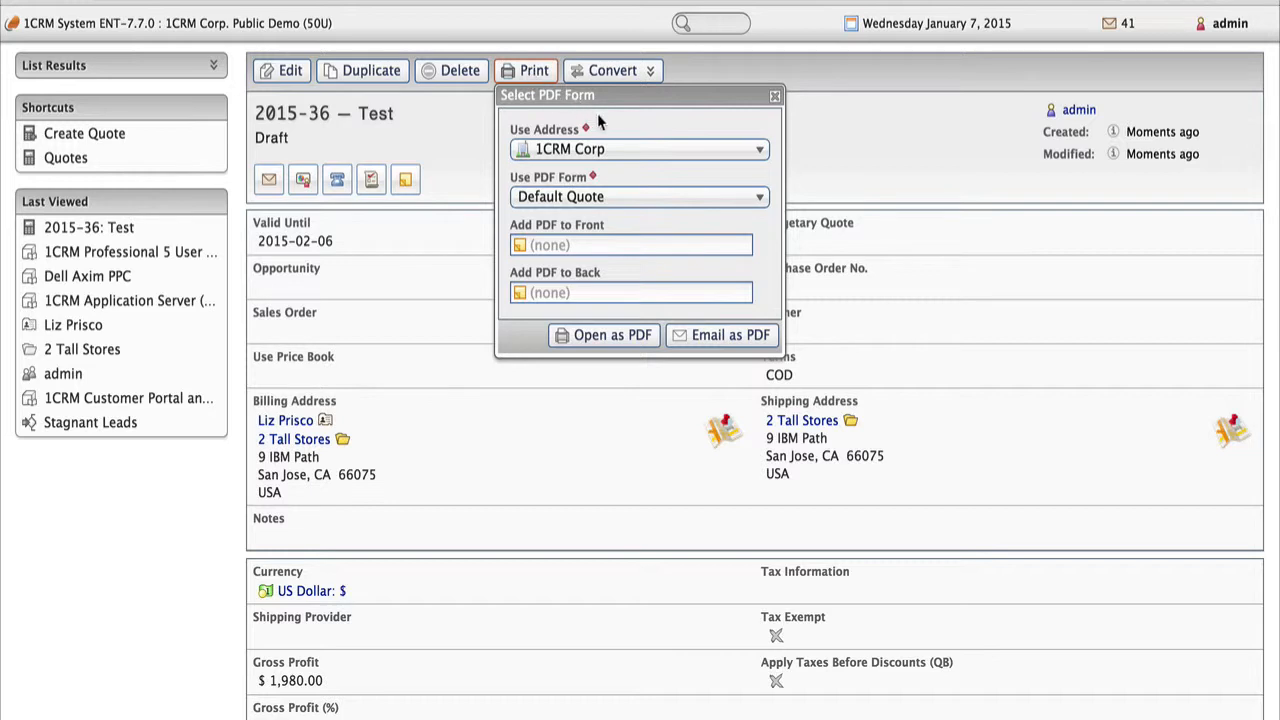
click(628, 197)
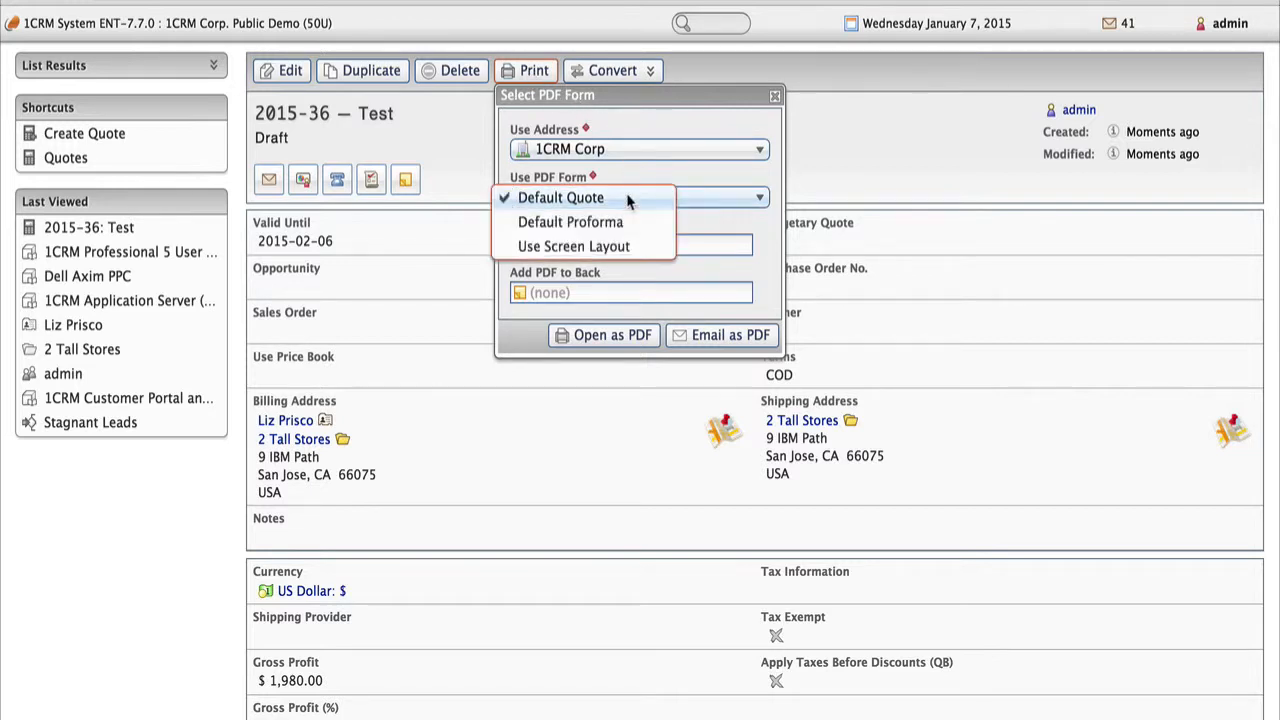
click(628, 199)
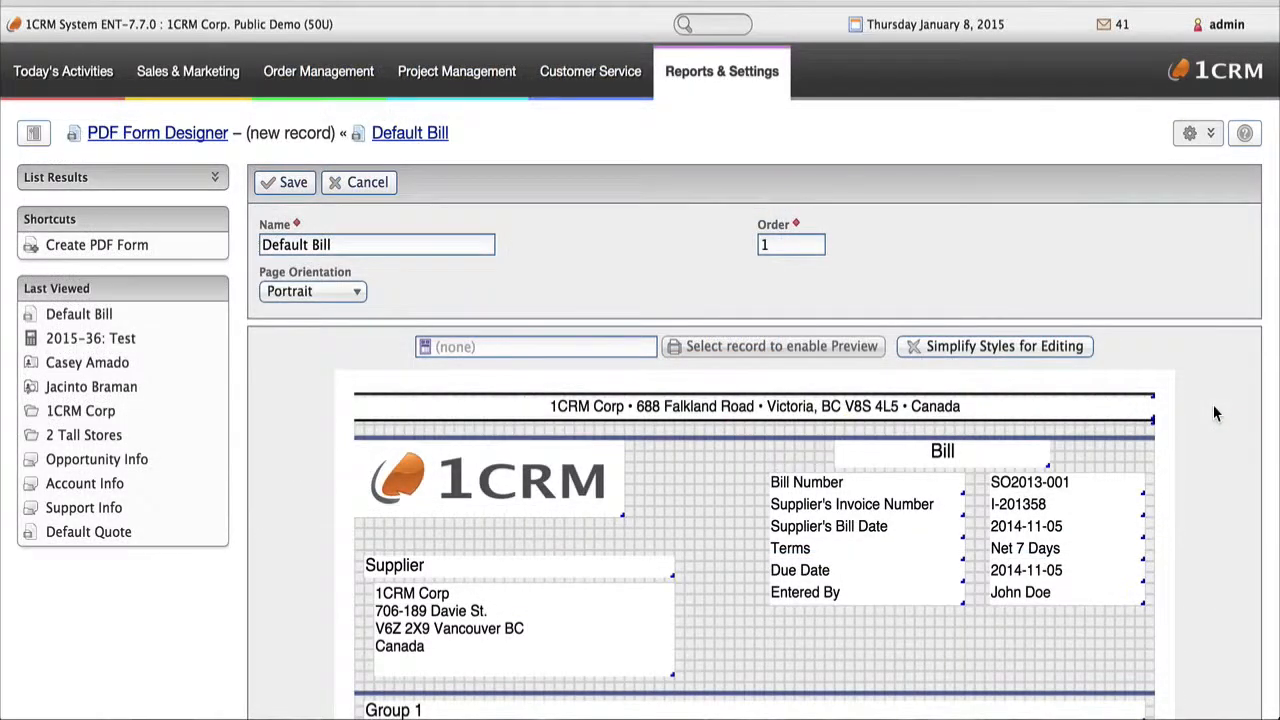
Examine the layout of the Default Bill form in the PDF Form Designer.
scroll(1215, 411, down, 3)
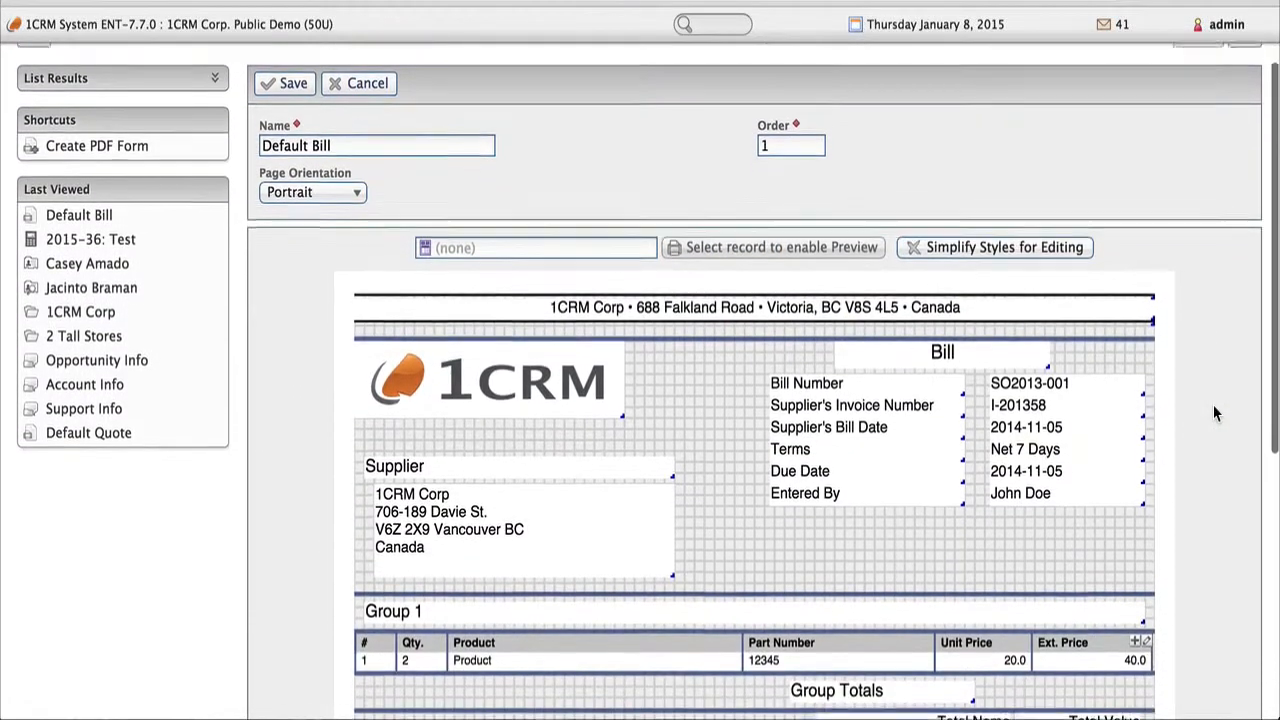
scroll(1215, 411, down, 5)
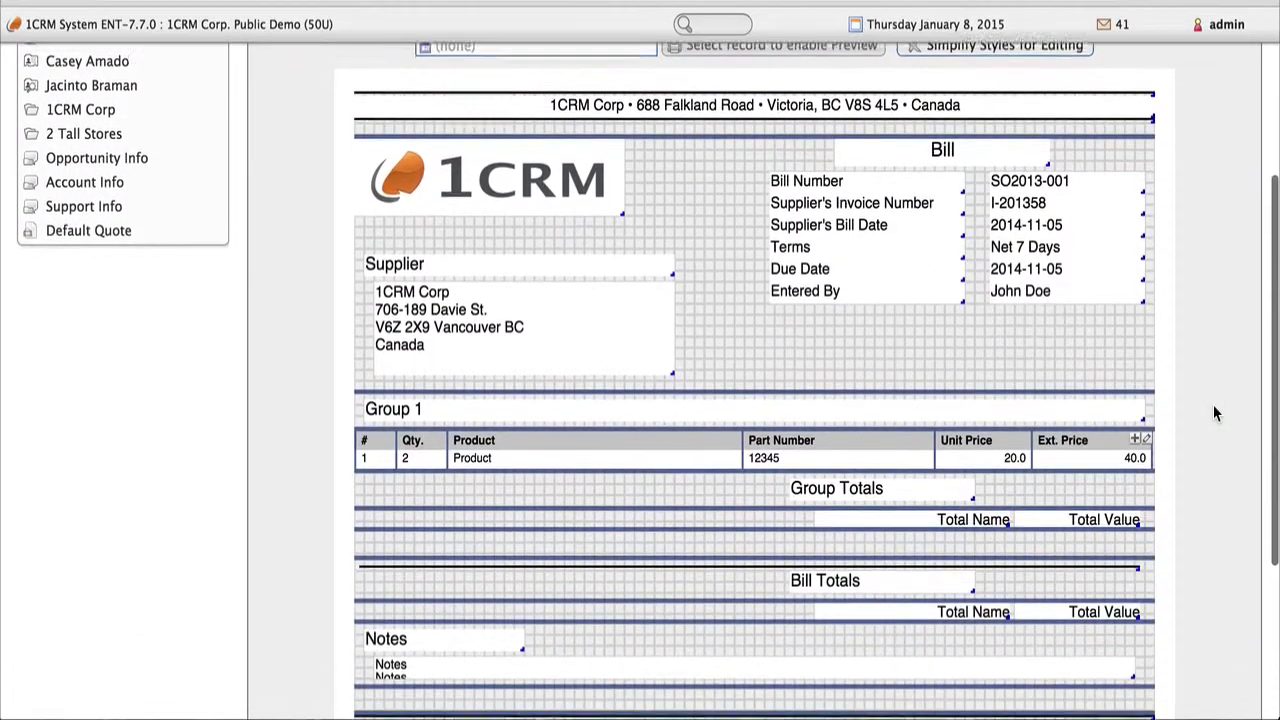
Check which element types can be added to the Default Bill form layout.
right_click(1068, 352)
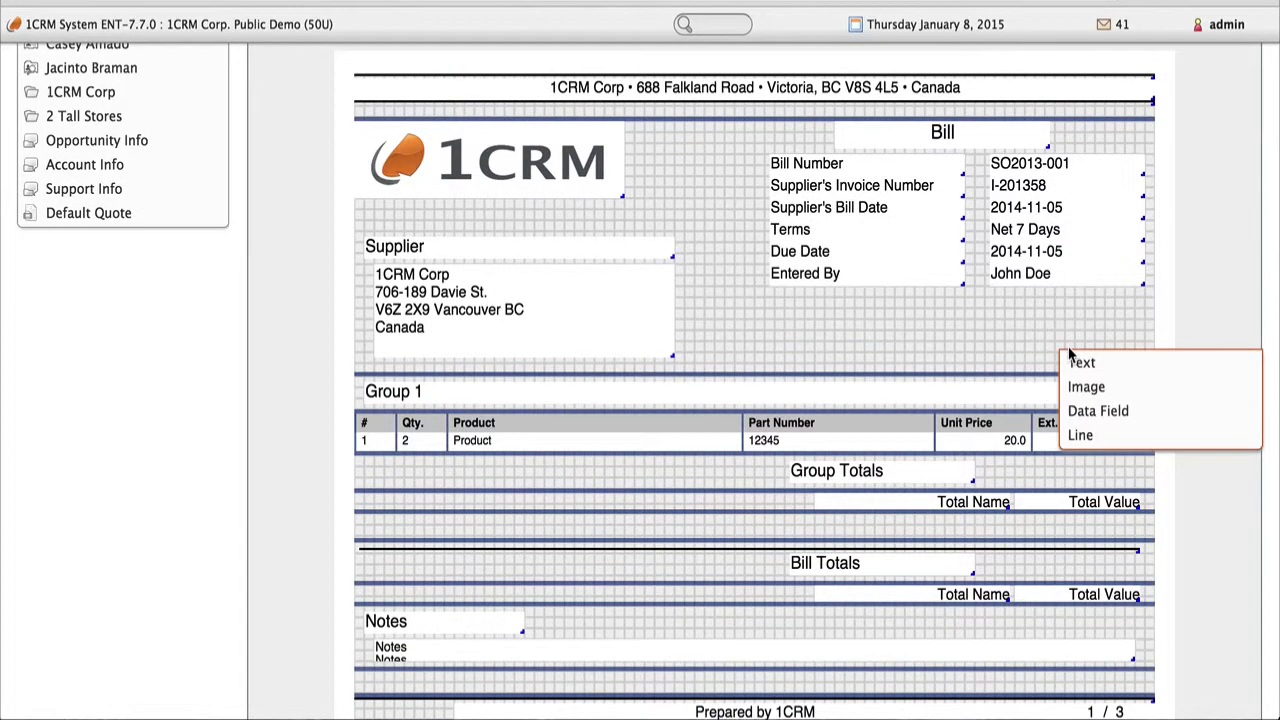
click(1204, 285)
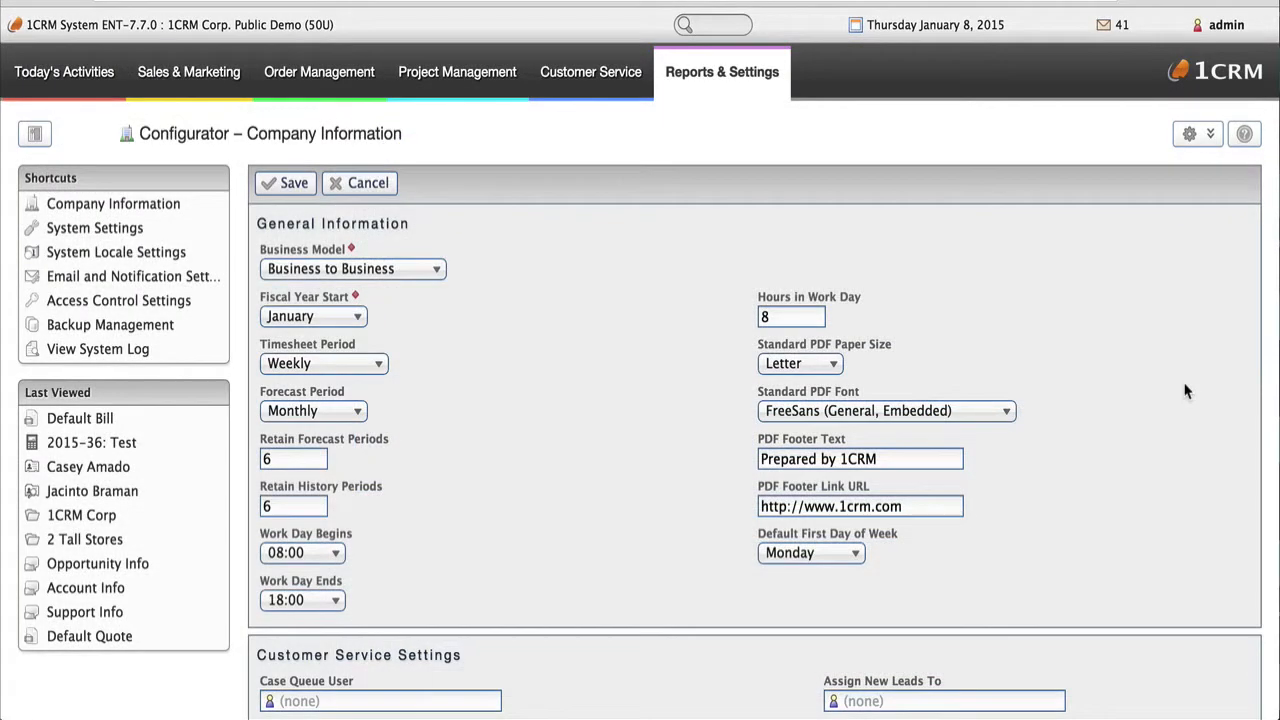
Examine the Company Information settings, including the Quote/Invoice Layout choices, number prefixes and standard quote and invoice terms.
scroll(1185, 391, down, 10)
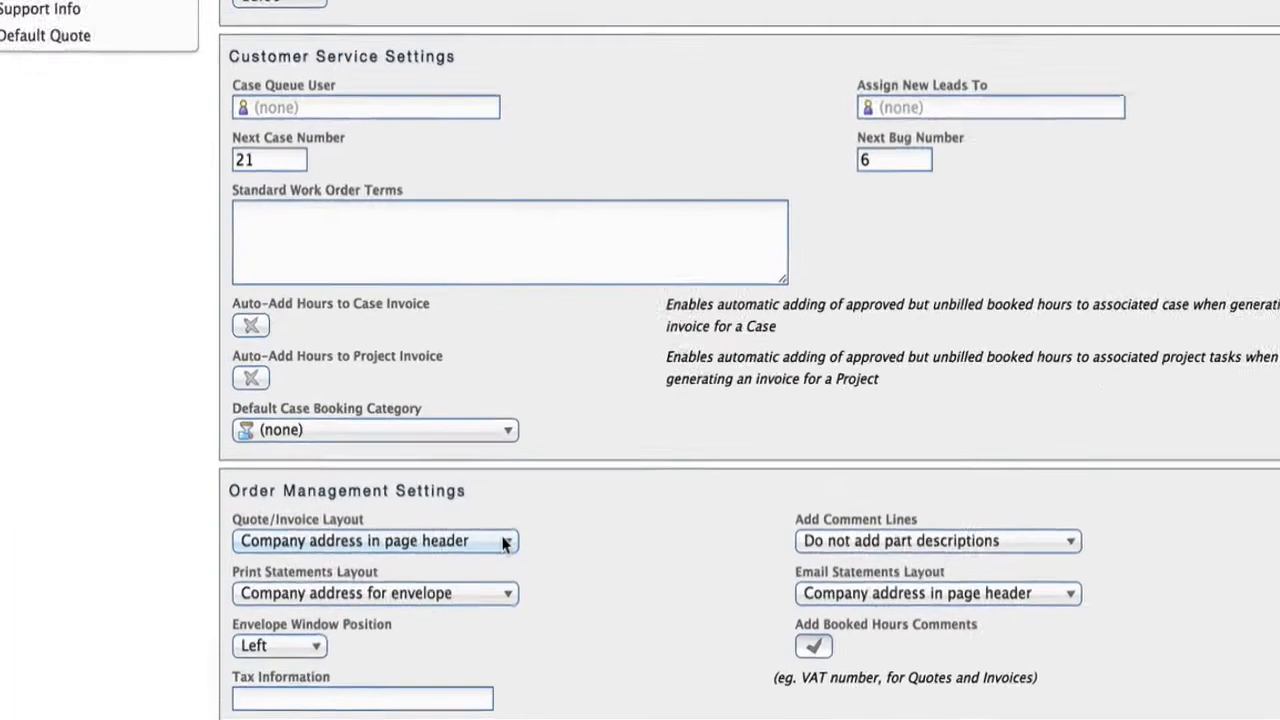
click(505, 541)
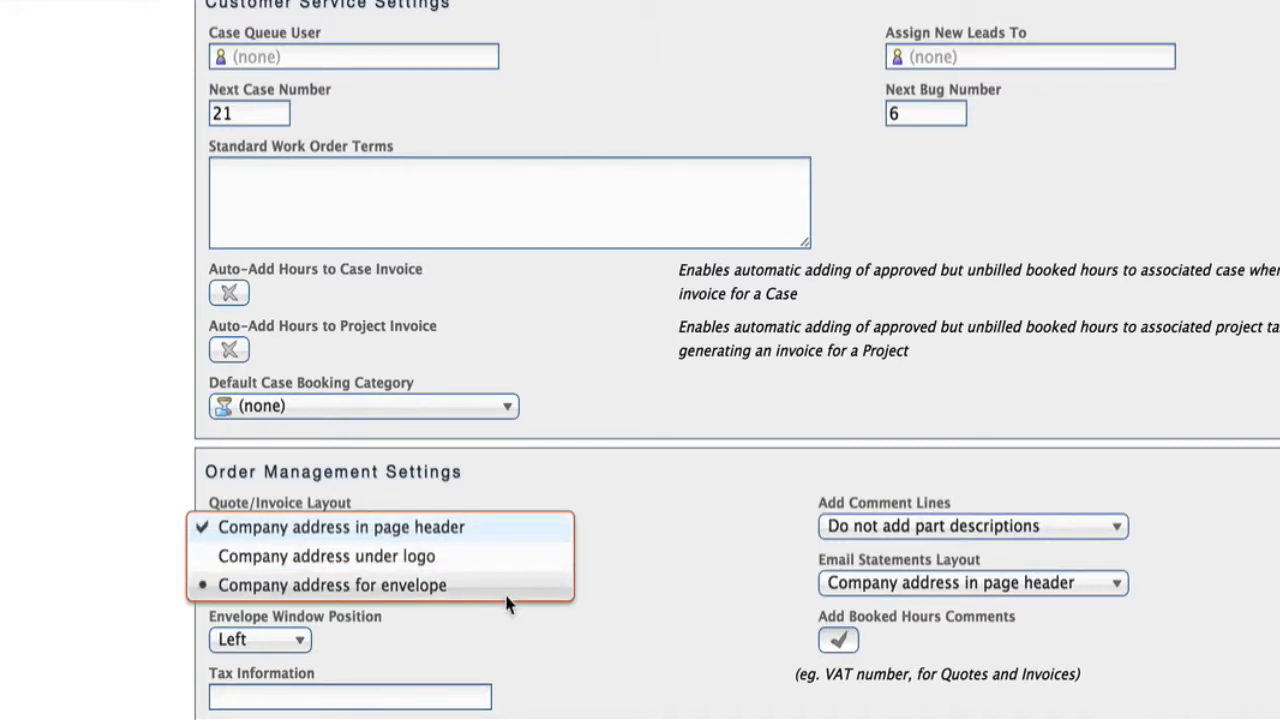
click(643, 584)
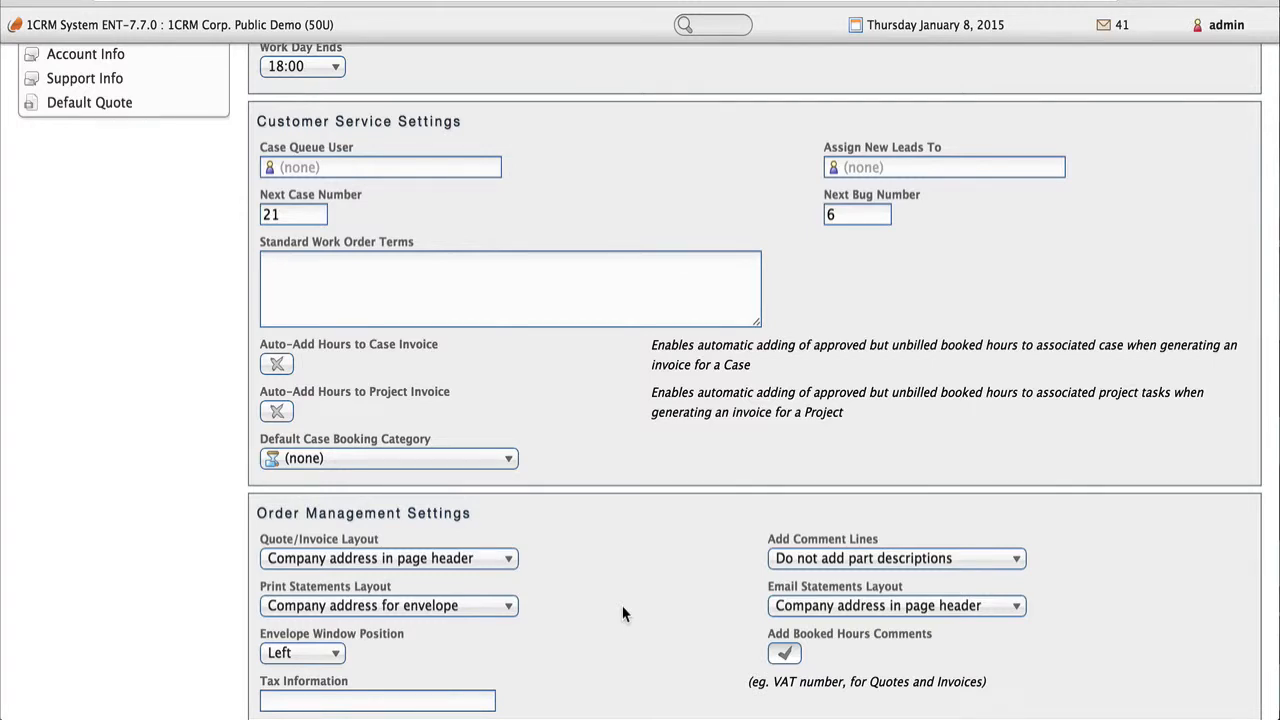
scroll(622, 613, down, 10)
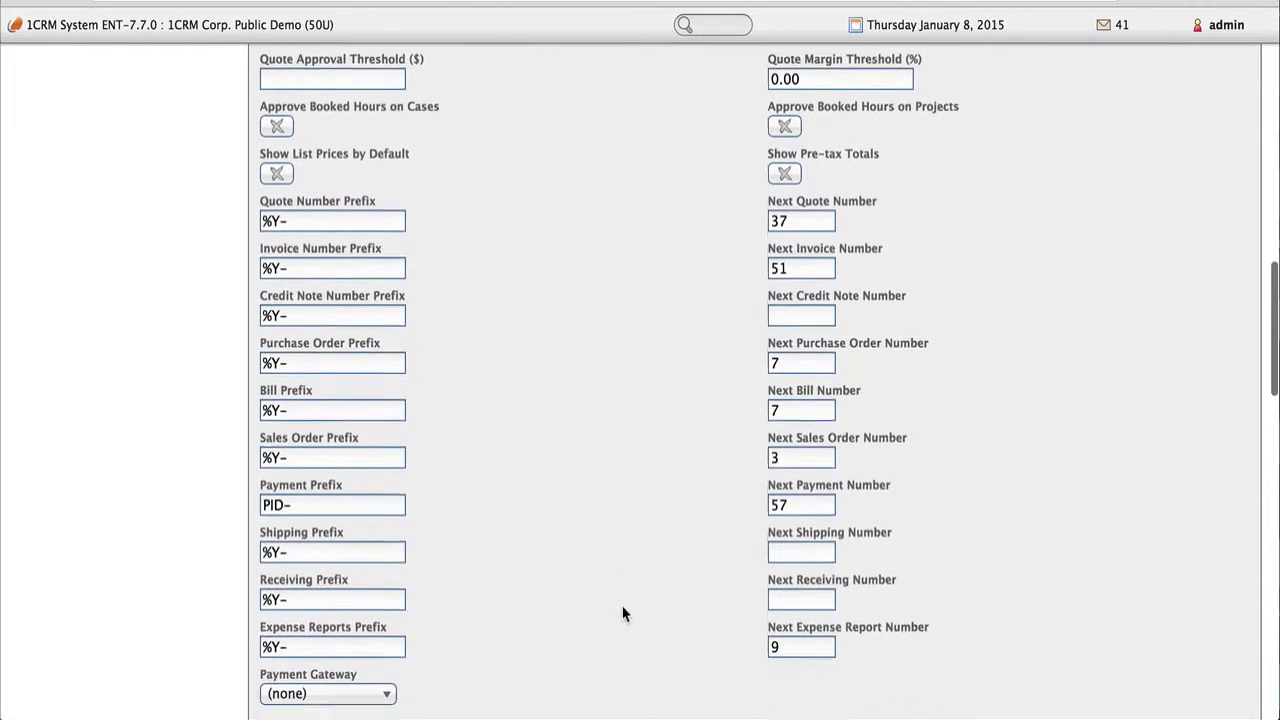
scroll(622, 613, down, 10)
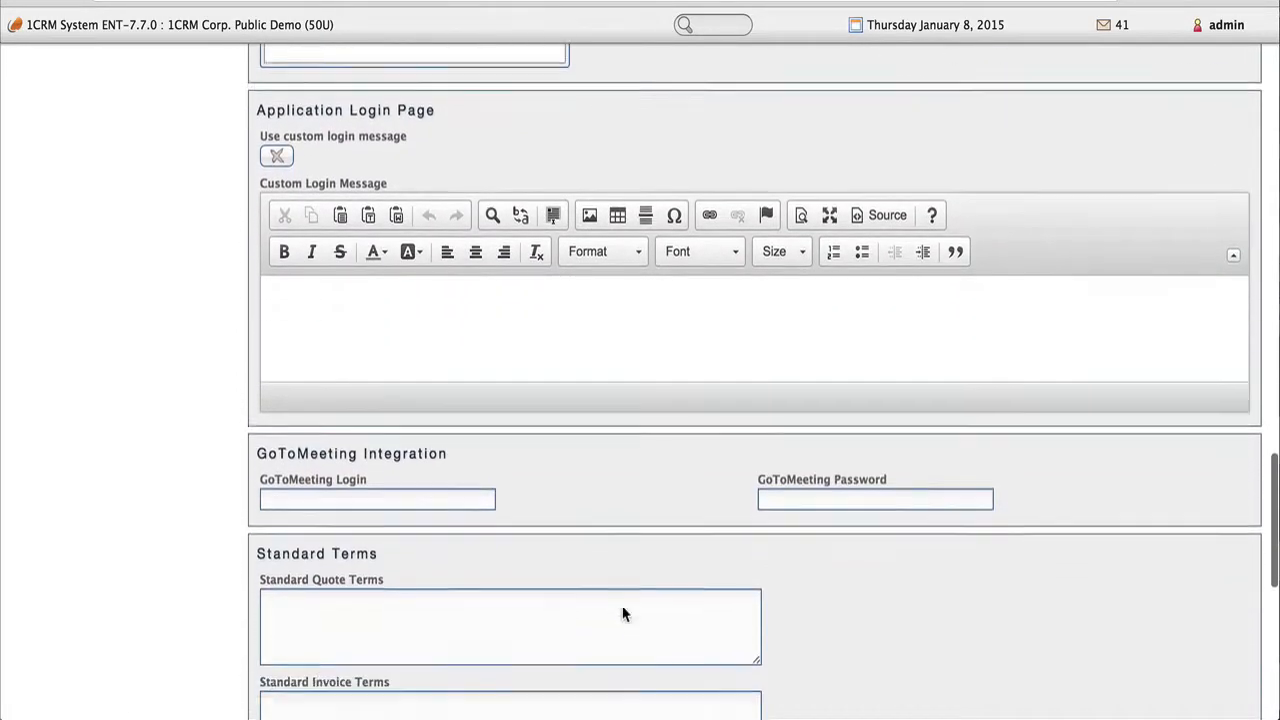
scroll(622, 613, down, 3)
click(510, 402)
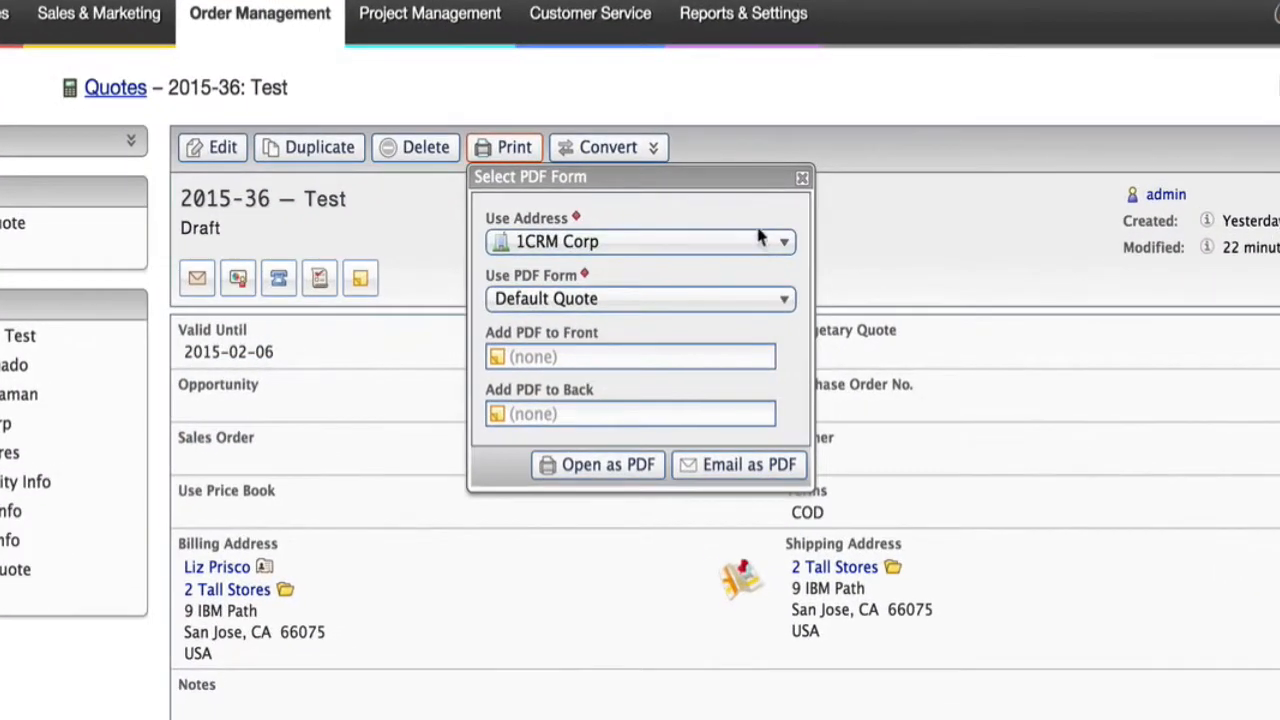
Open the quote as a PDF with the 1CRM Corp address and the Default Quote form, and review it.
click(738, 263)
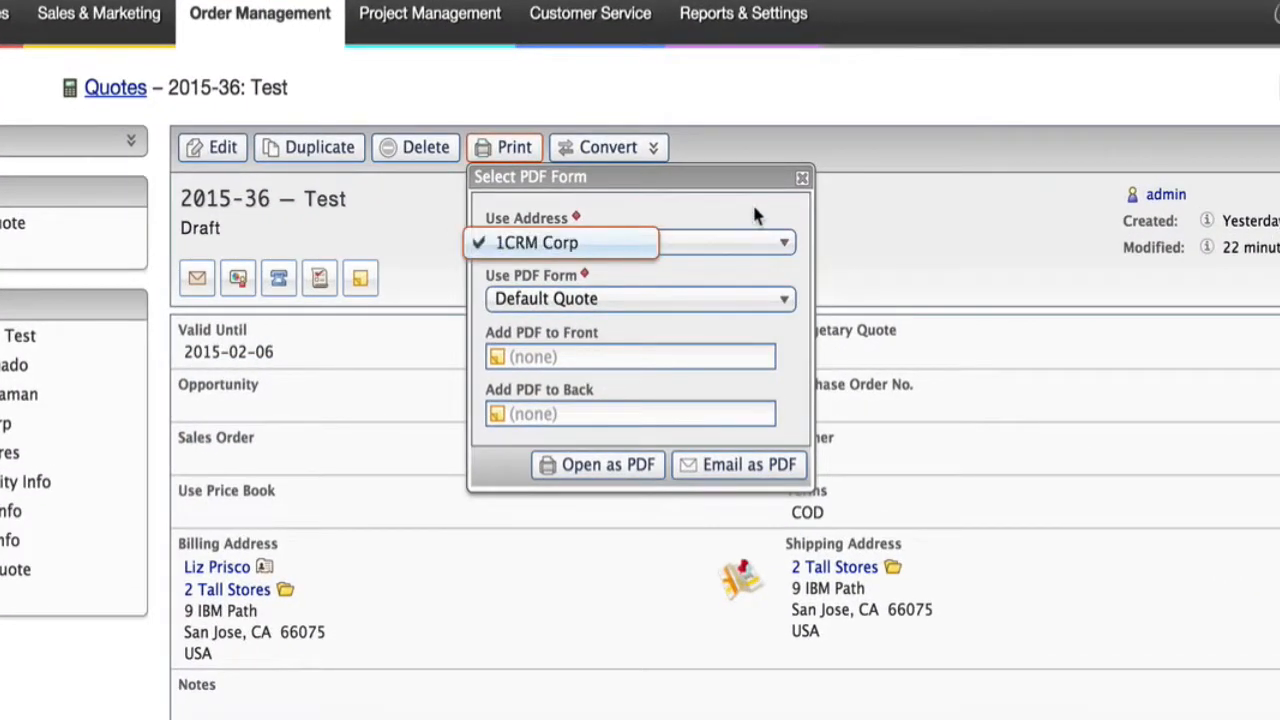
click(761, 236)
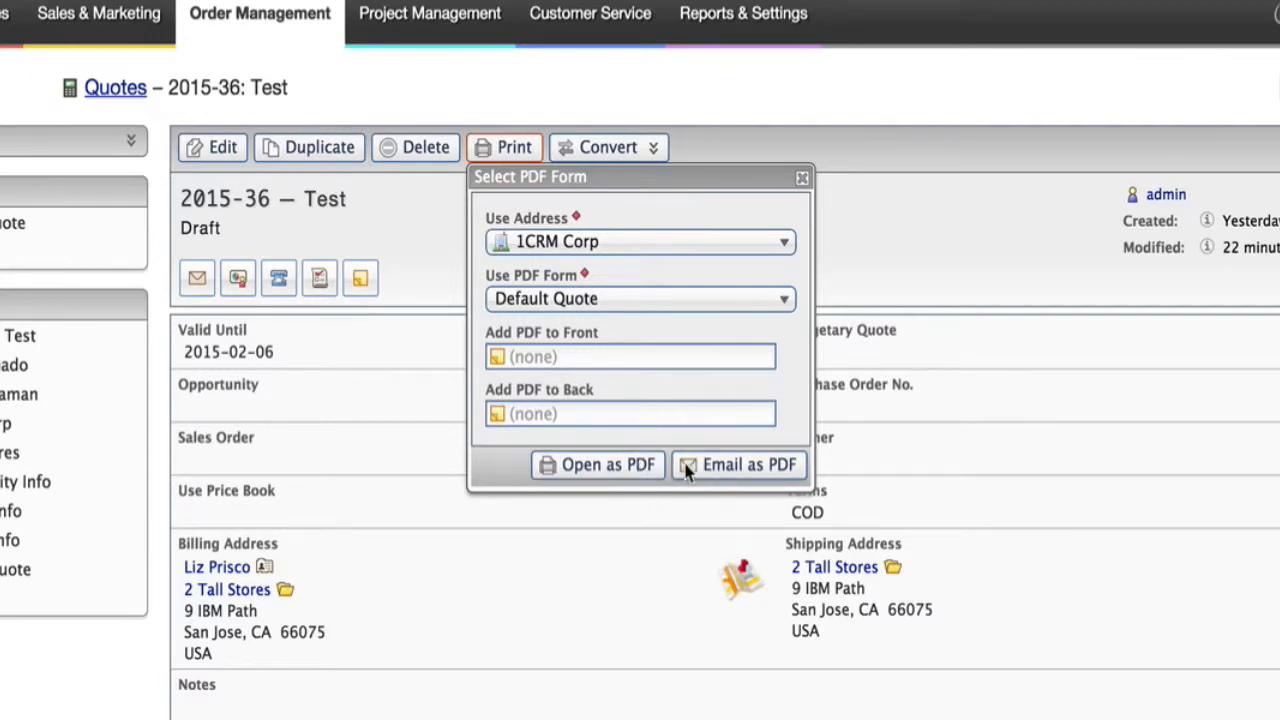
click(628, 465)
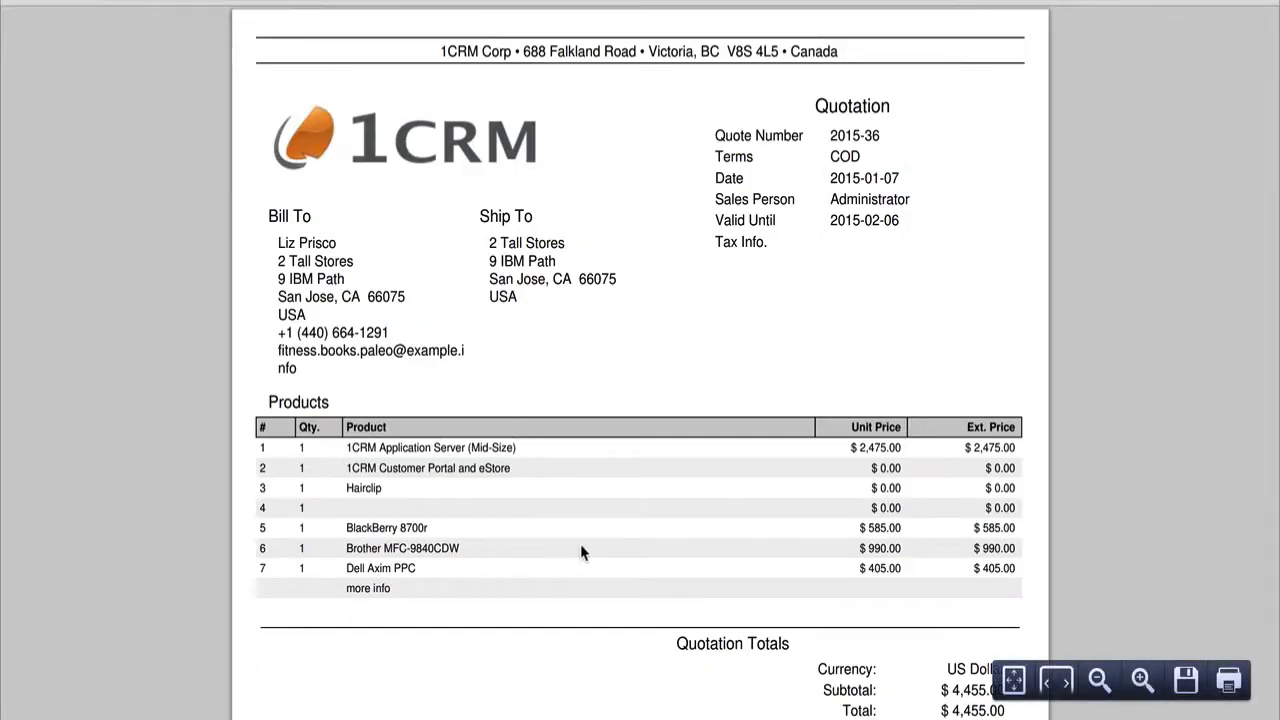
scroll(590, 548, down, 5)
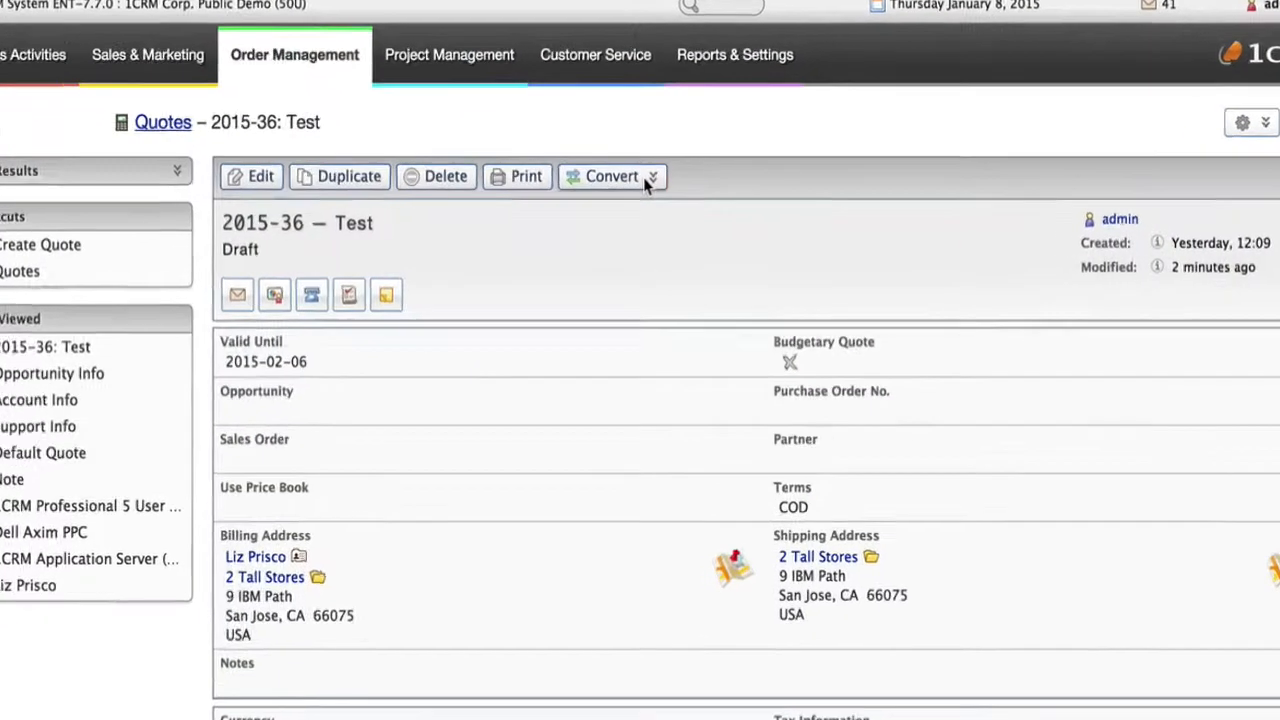
Check the options for converting the saved quote.
click(648, 185)
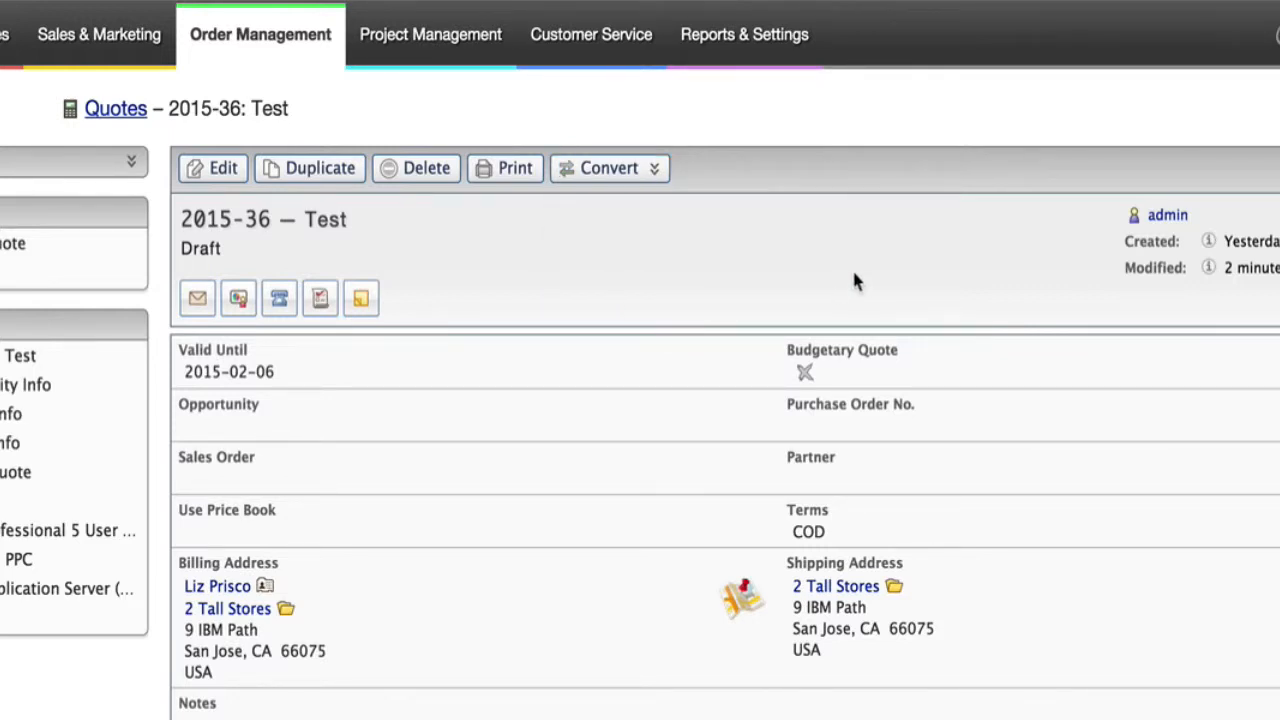
Switch on Approve Quotes in the Order Management Settings of the administration's Company Information.
mouse_move(762, 52)
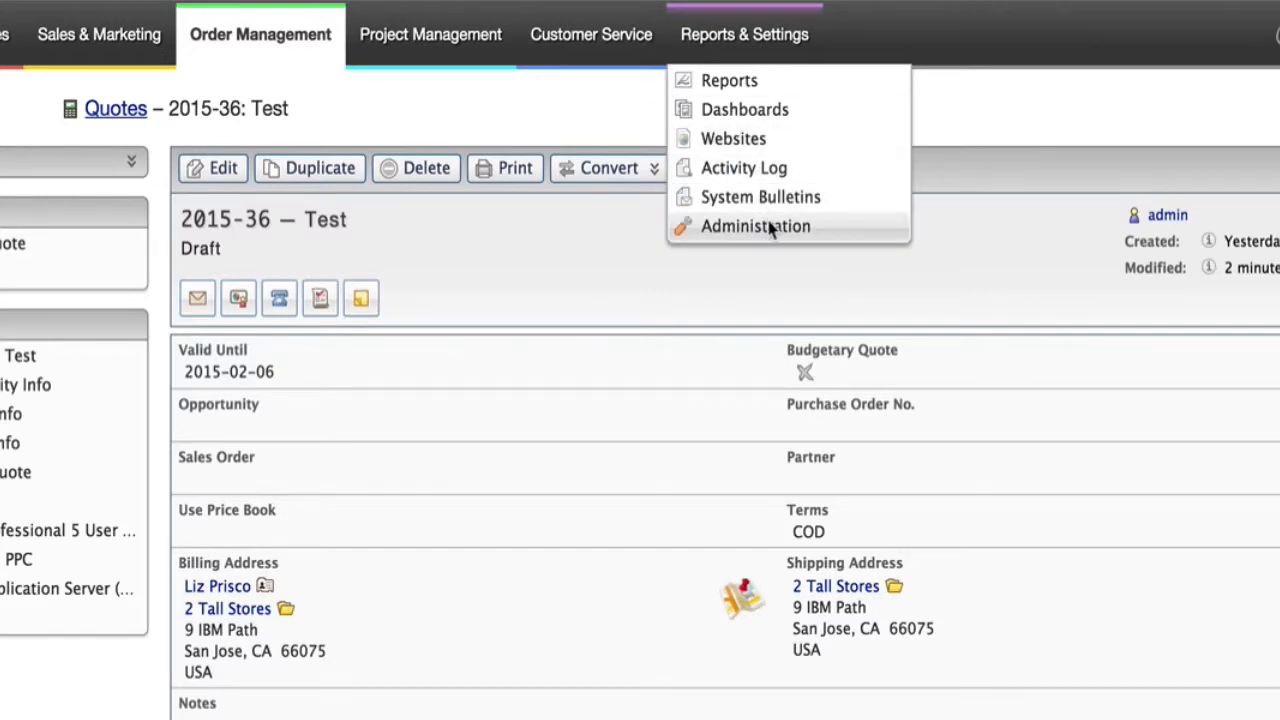
click(690, 224)
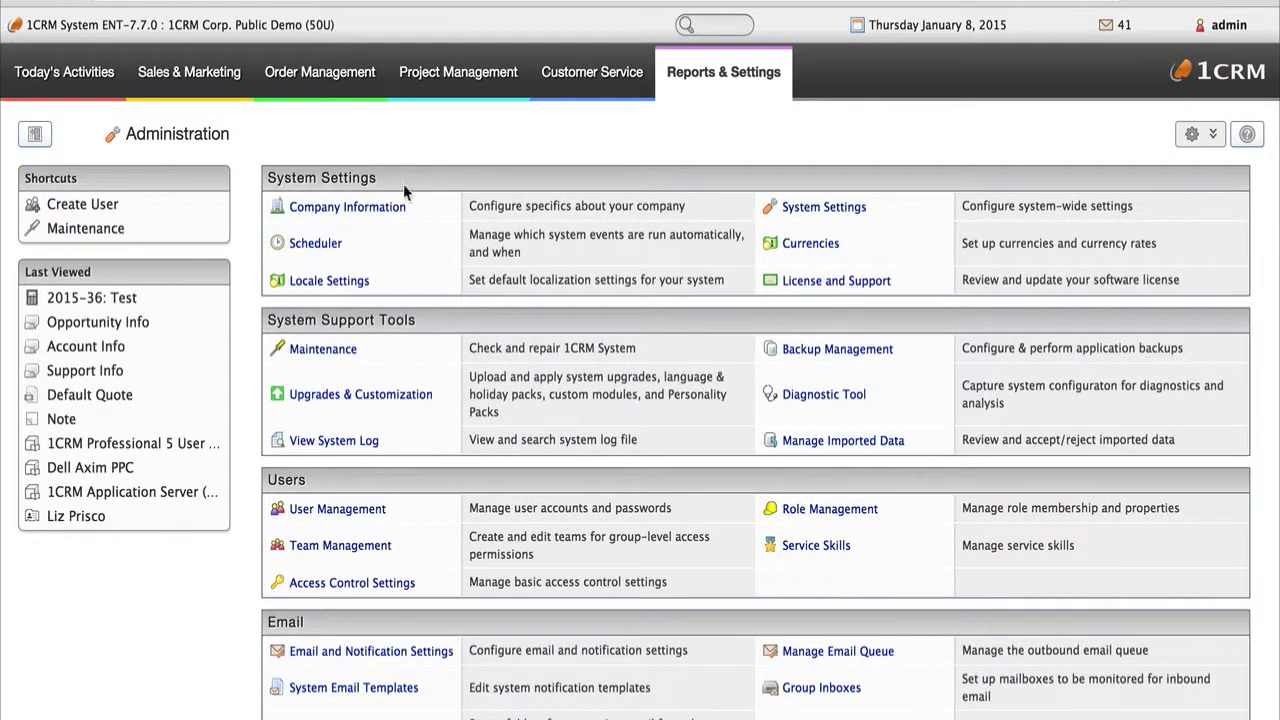
click(345, 209)
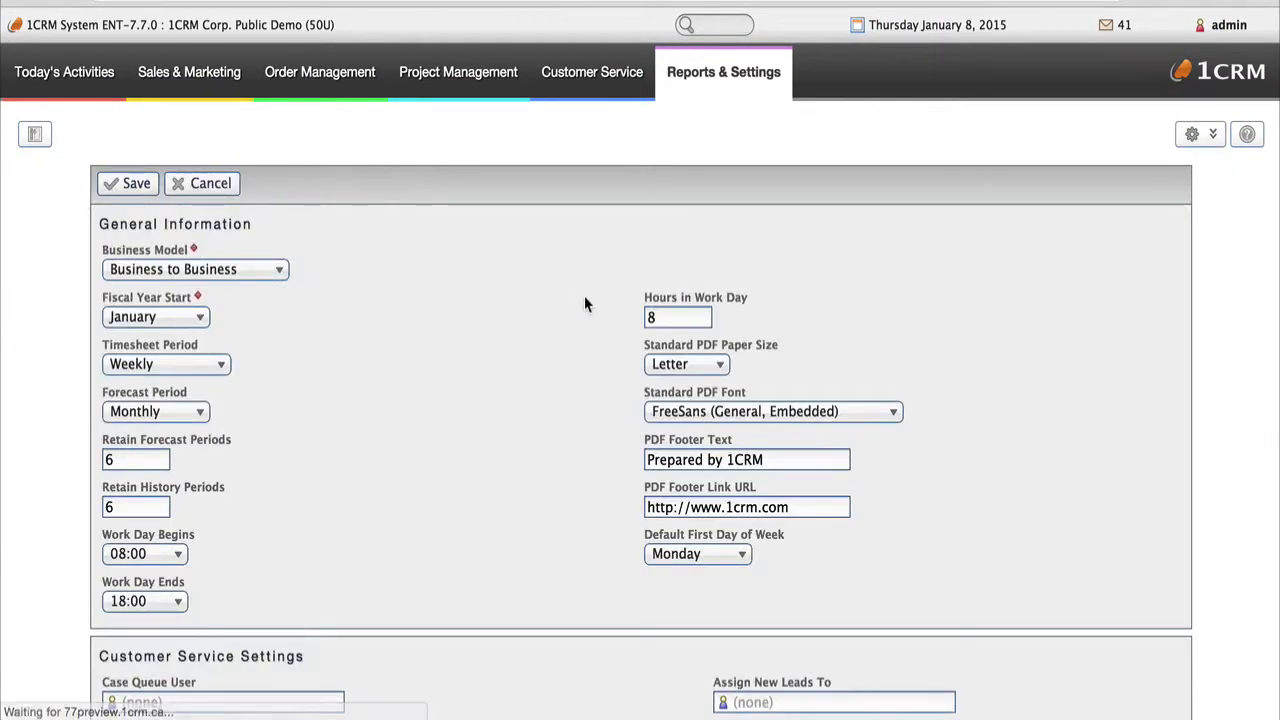
scroll(585, 303, down, 5)
scroll(585, 303, down, 8)
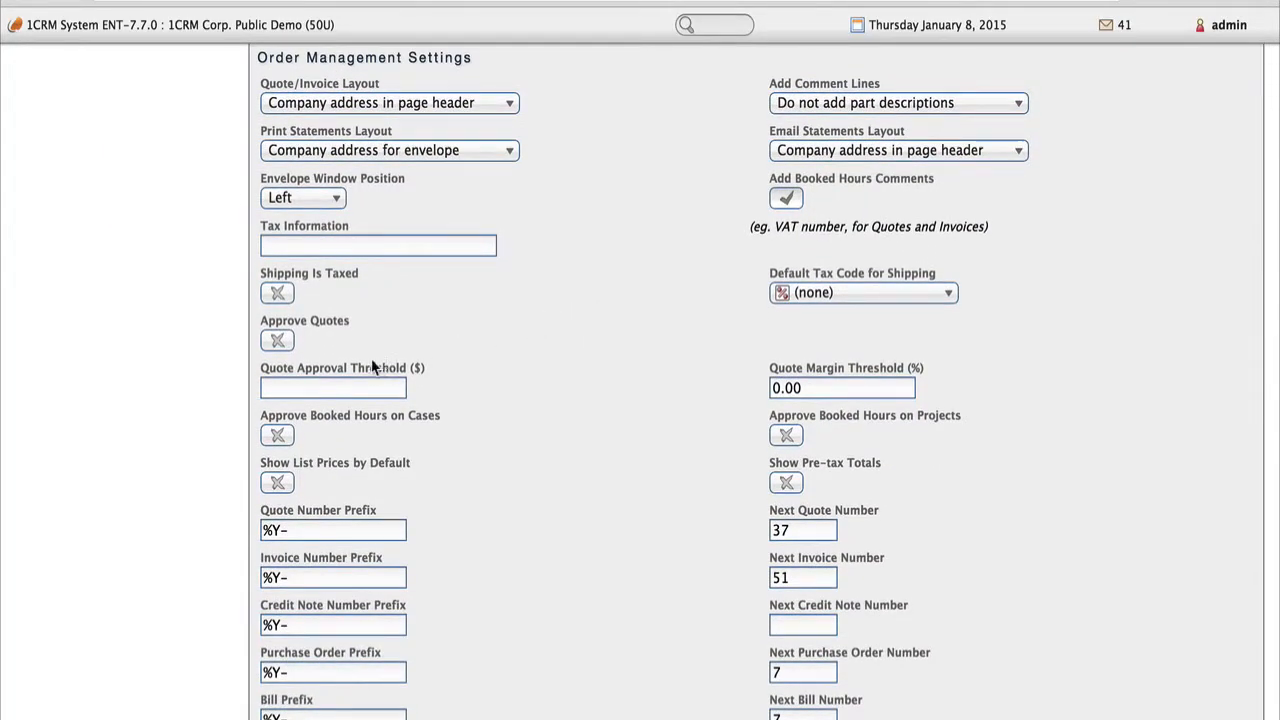
click(279, 342)
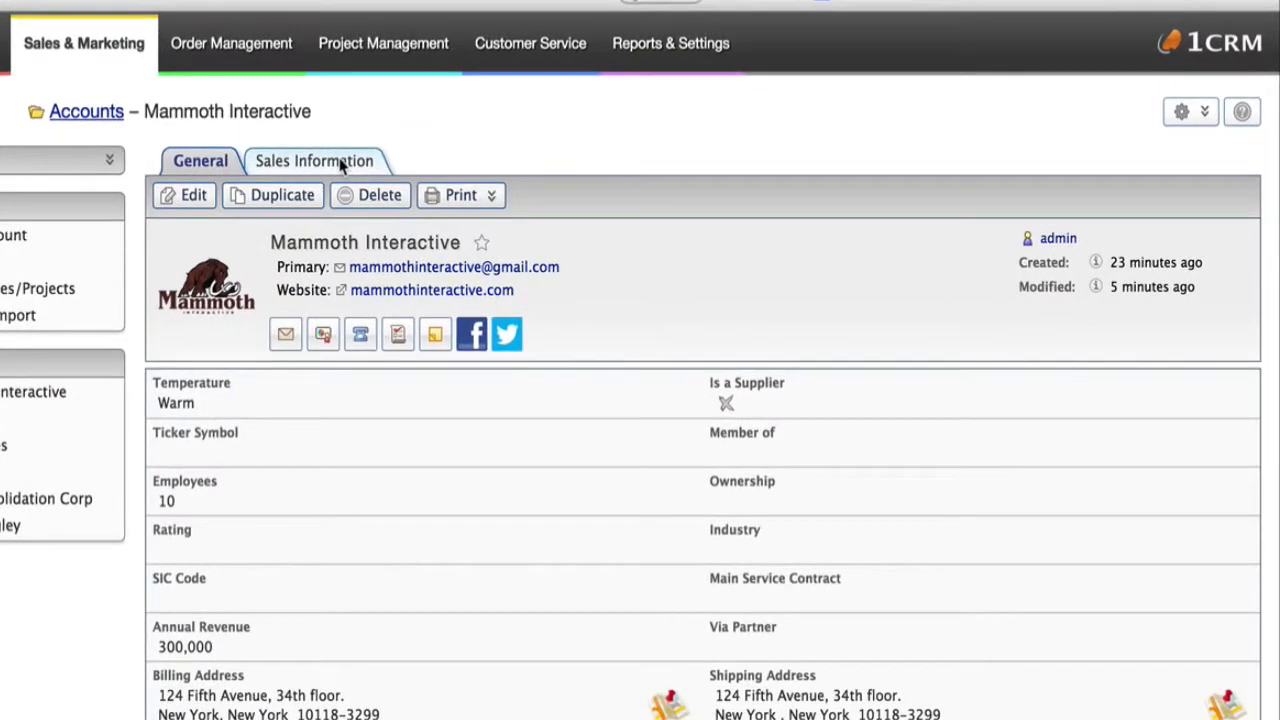
Edit the Mammoth Interactive account's sales information, check the Tax Code choices, keep (none), and save the account.
click(341, 163)
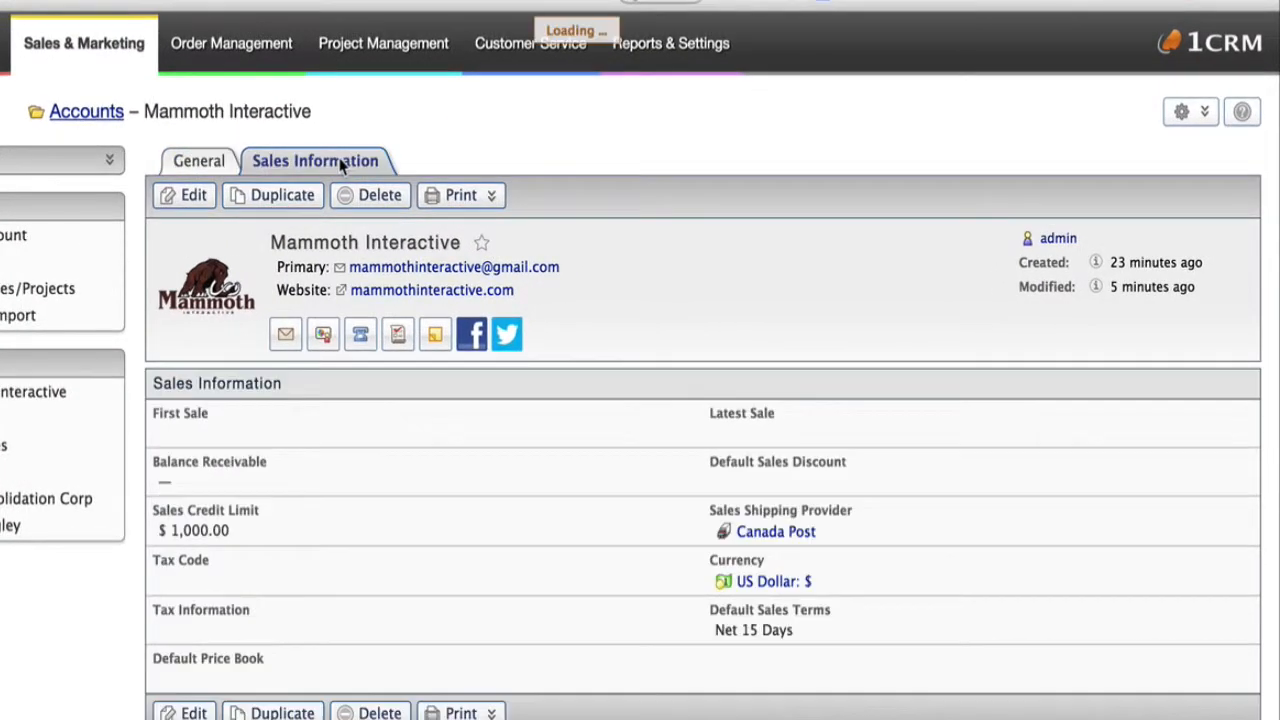
click(190, 197)
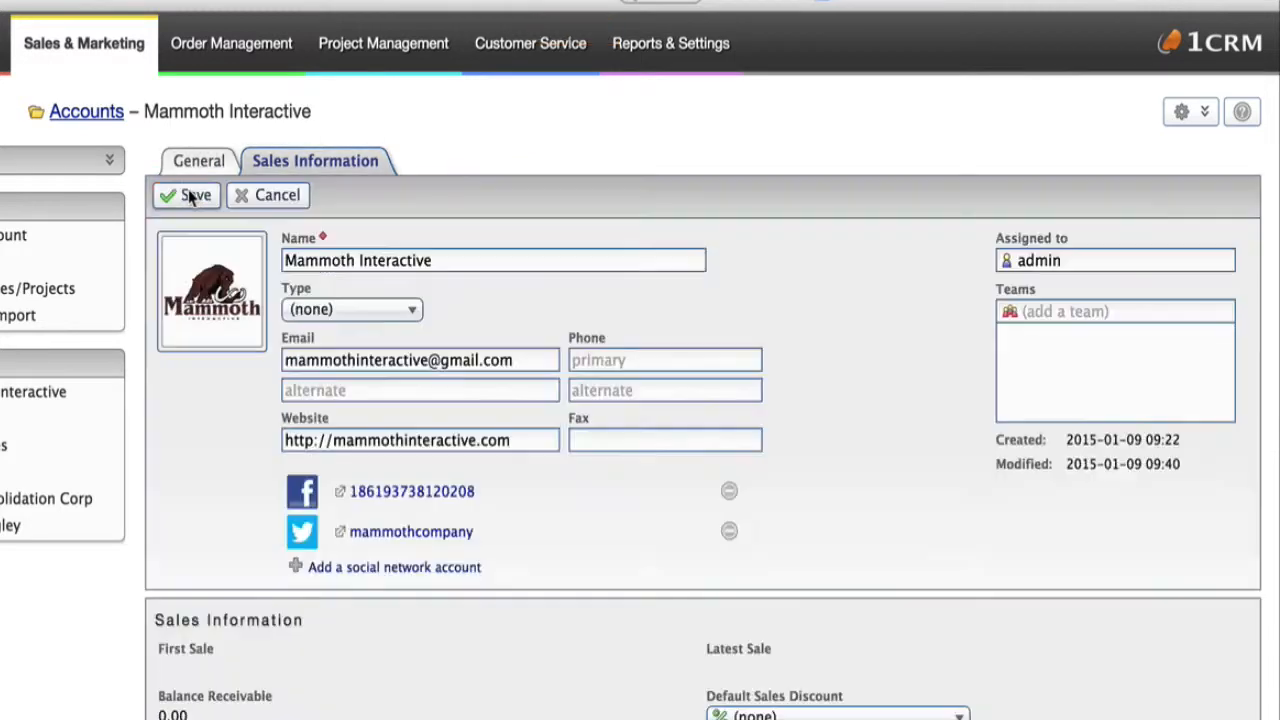
scroll(190, 197, down, 5)
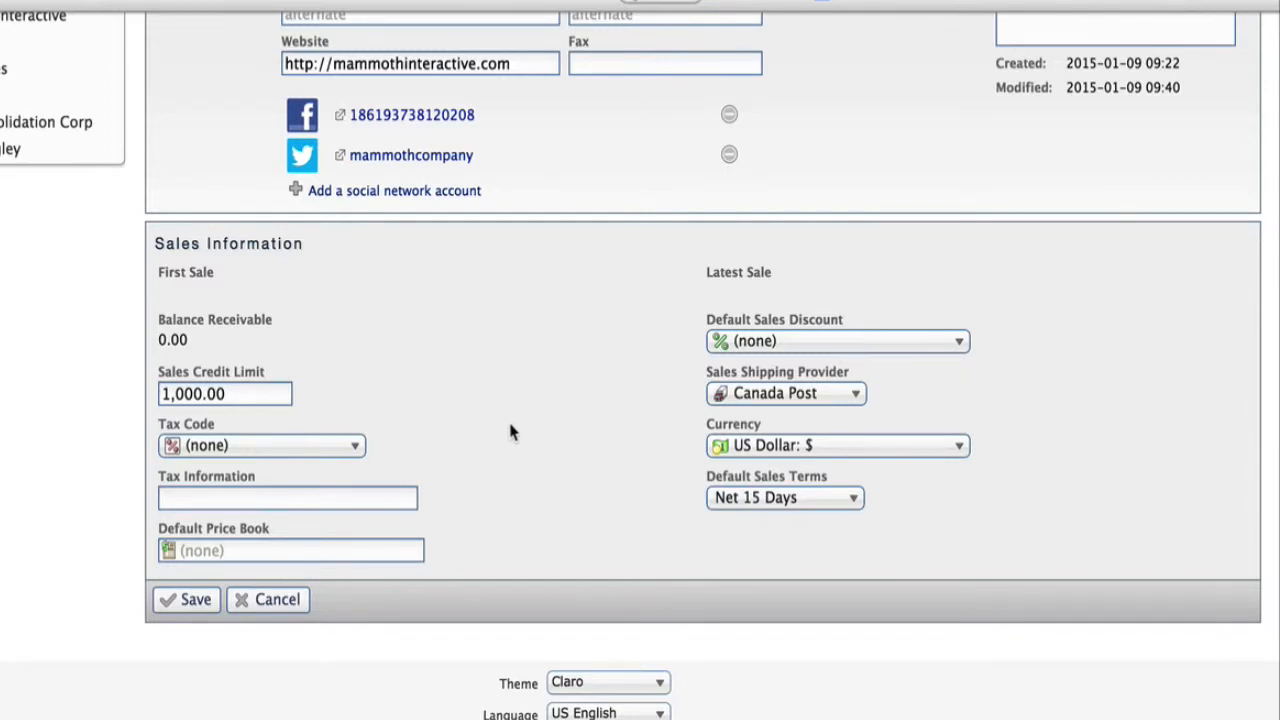
click(341, 447)
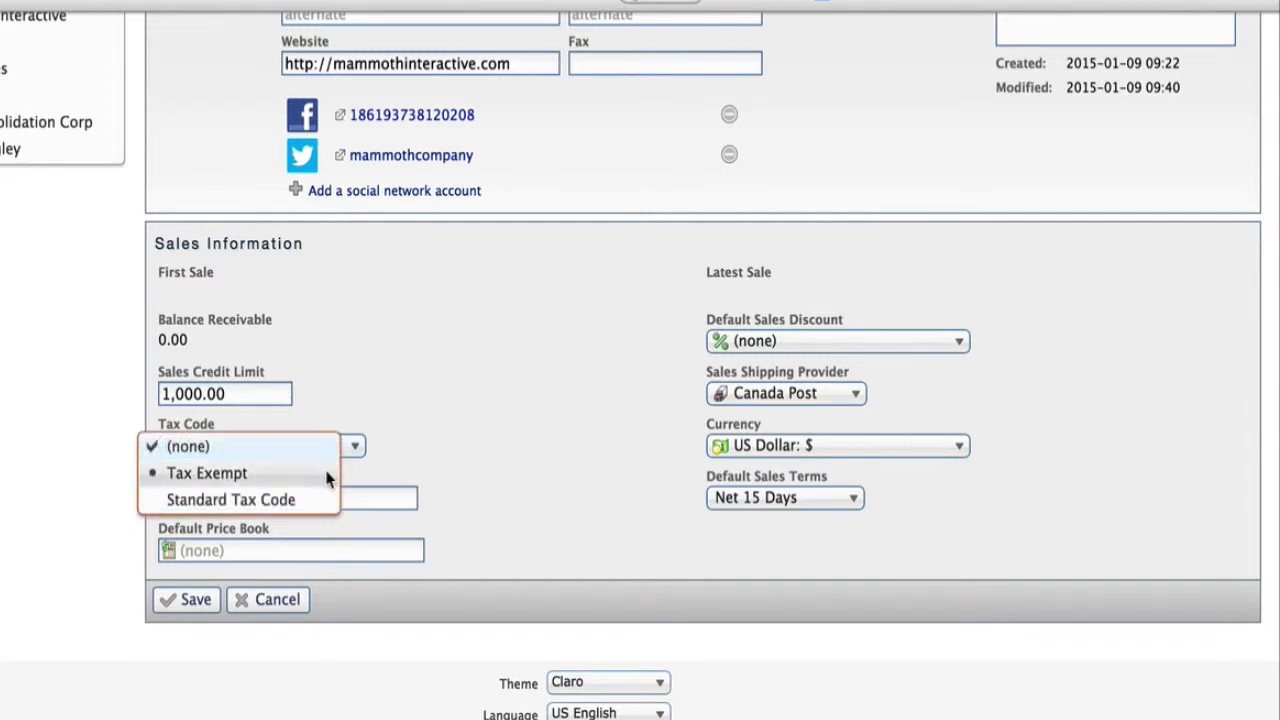
click(460, 457)
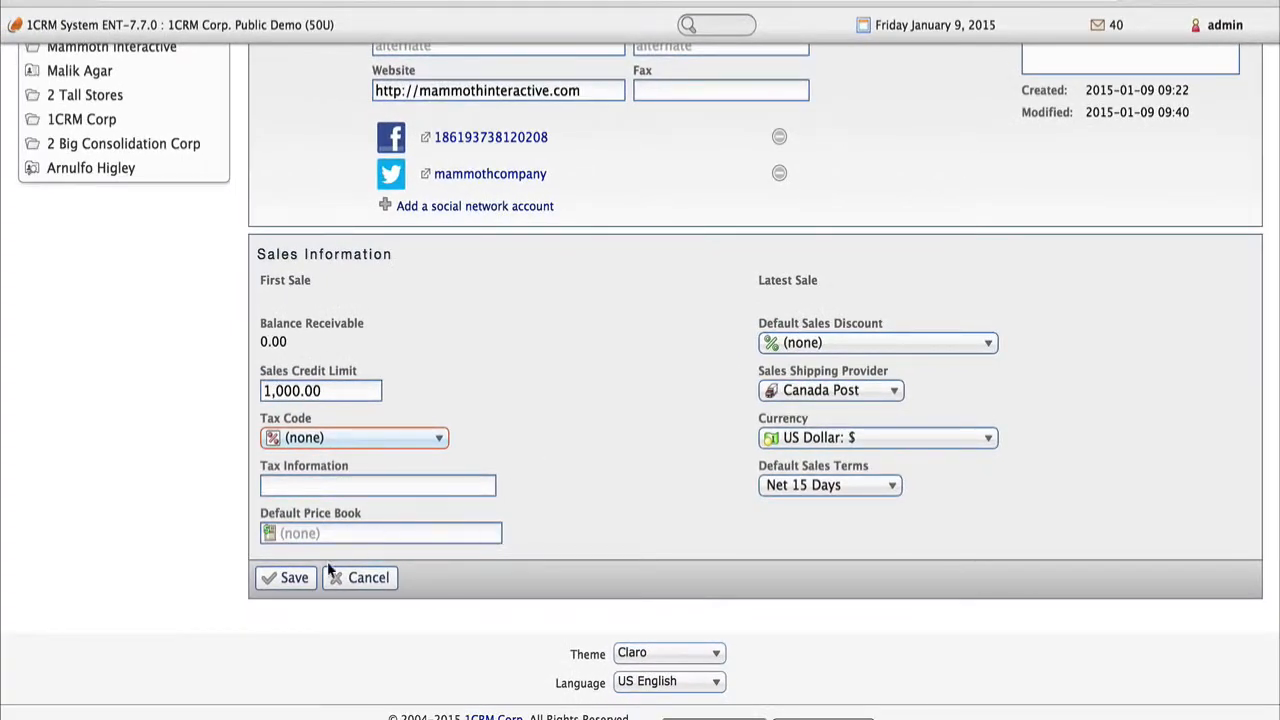
click(299, 581)
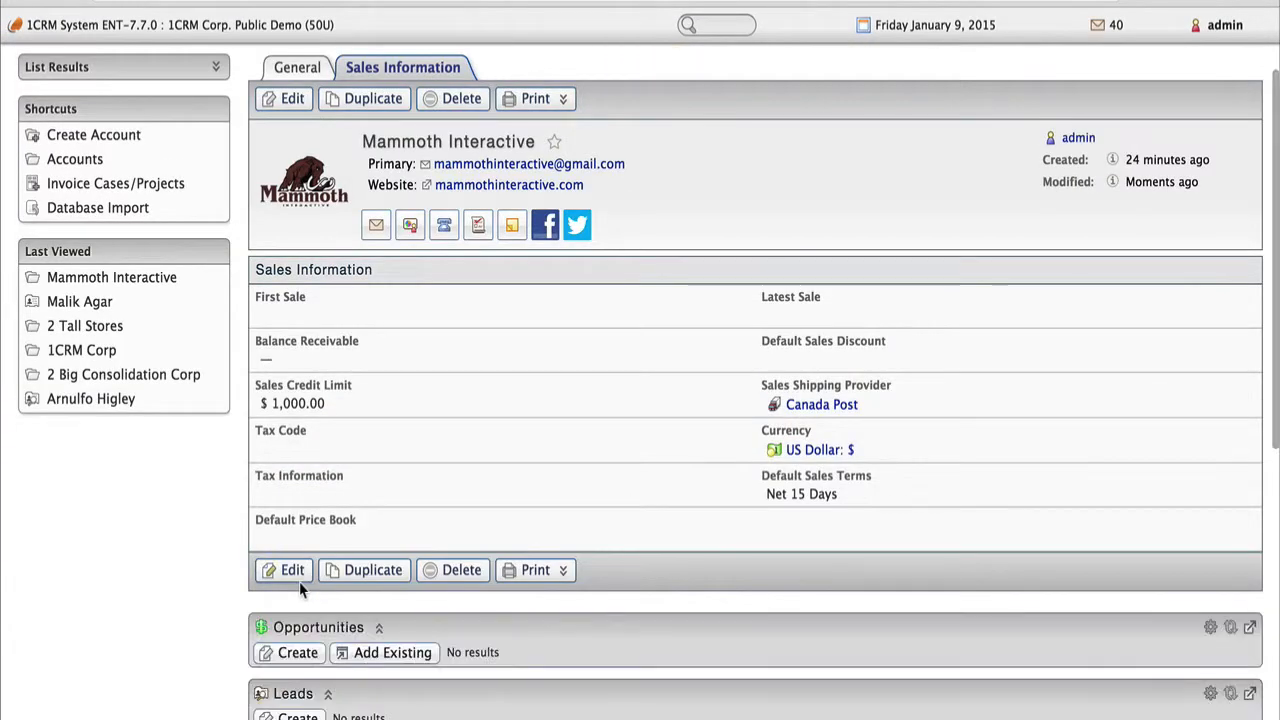
Log out of the admin session.
scroll(624, 466, up, 3)
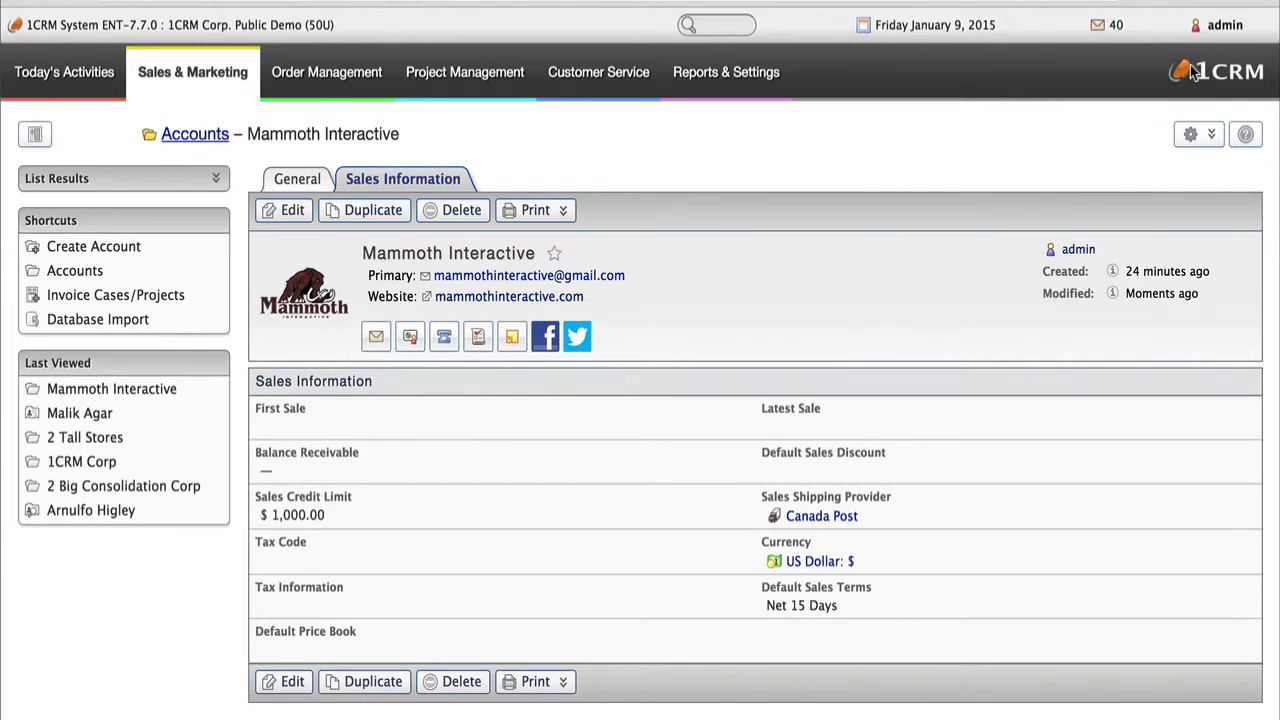
mouse_move(1225, 25)
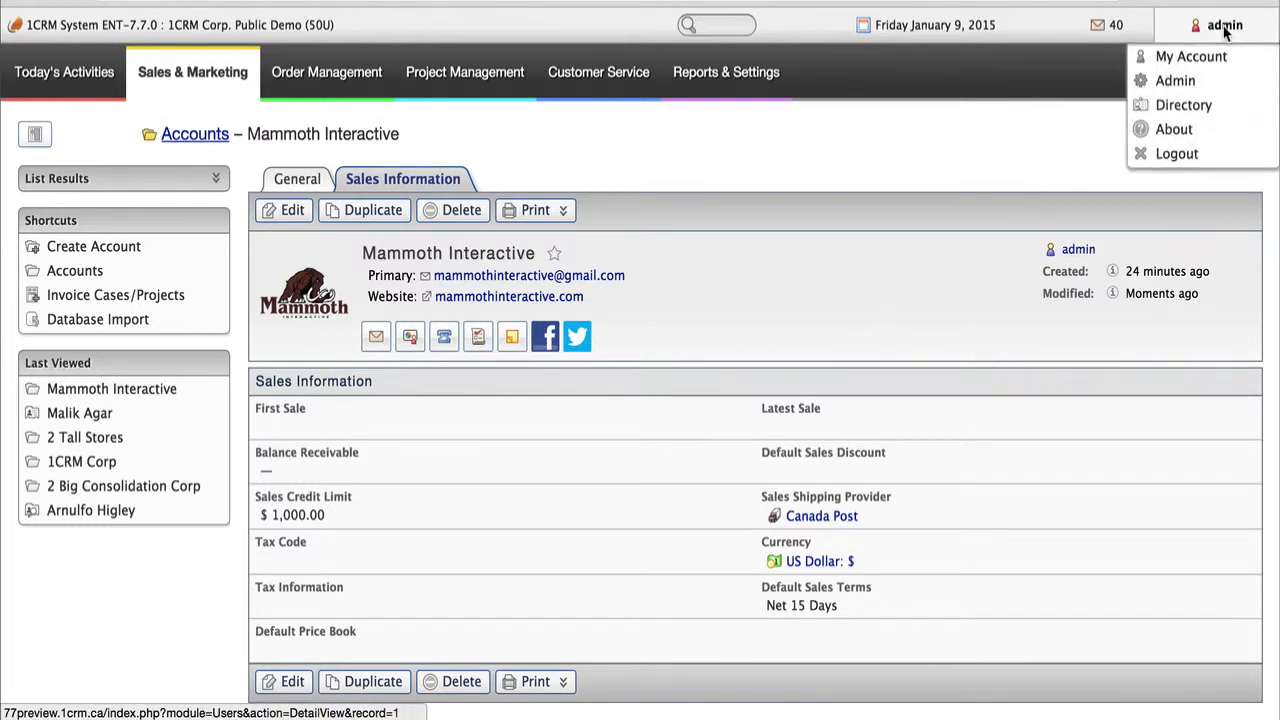
click(1180, 155)
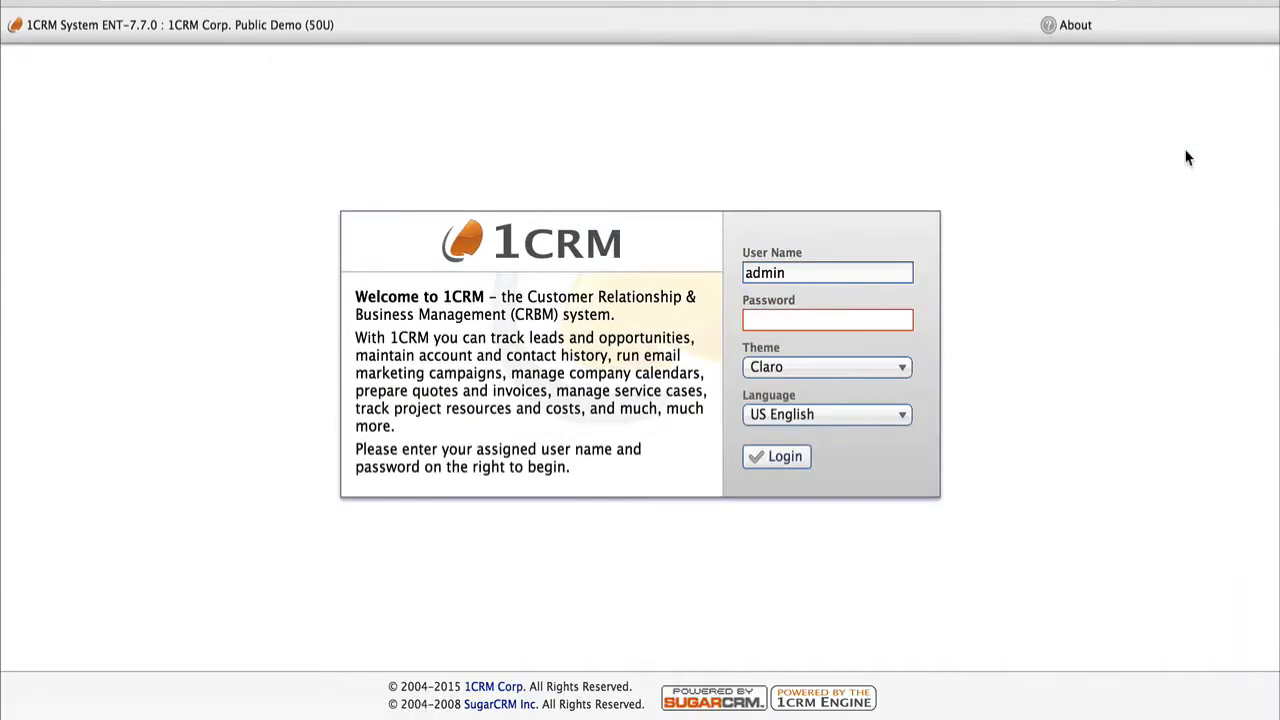